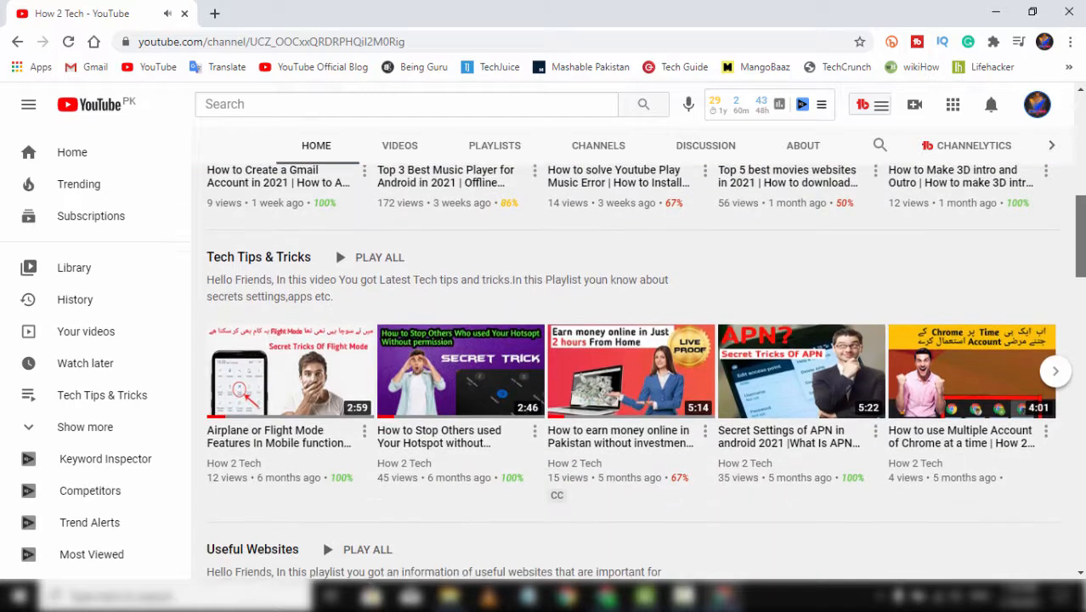
- Refresh the desktop several times from its right-click menu
scroll(624, 374, down, 3)
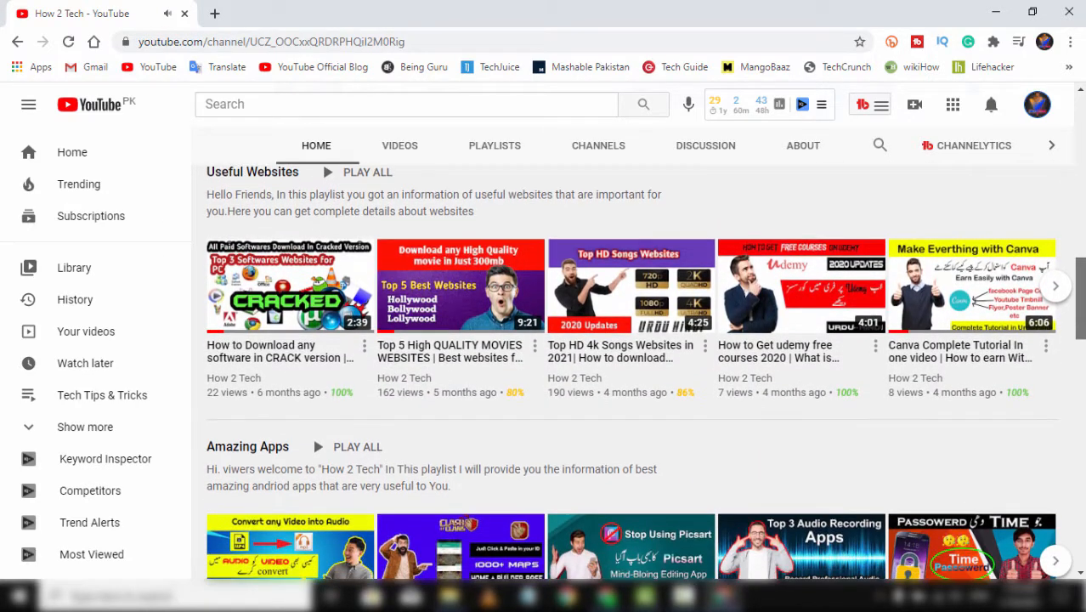
scroll(312, 376, down, 2)
scroll(637, 374, down, 6)
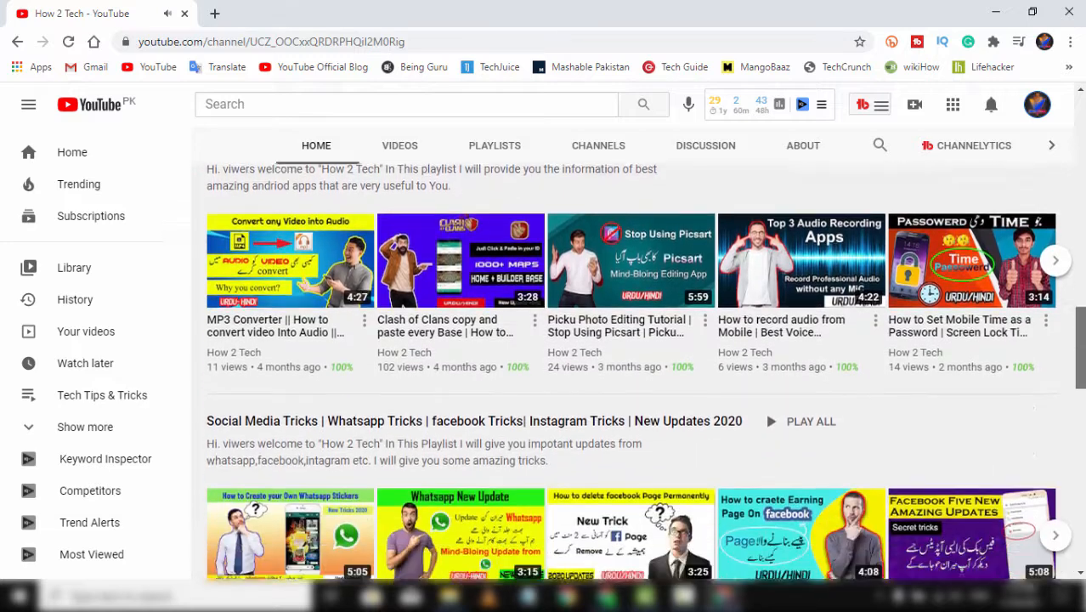
scroll(637, 374, down, 5)
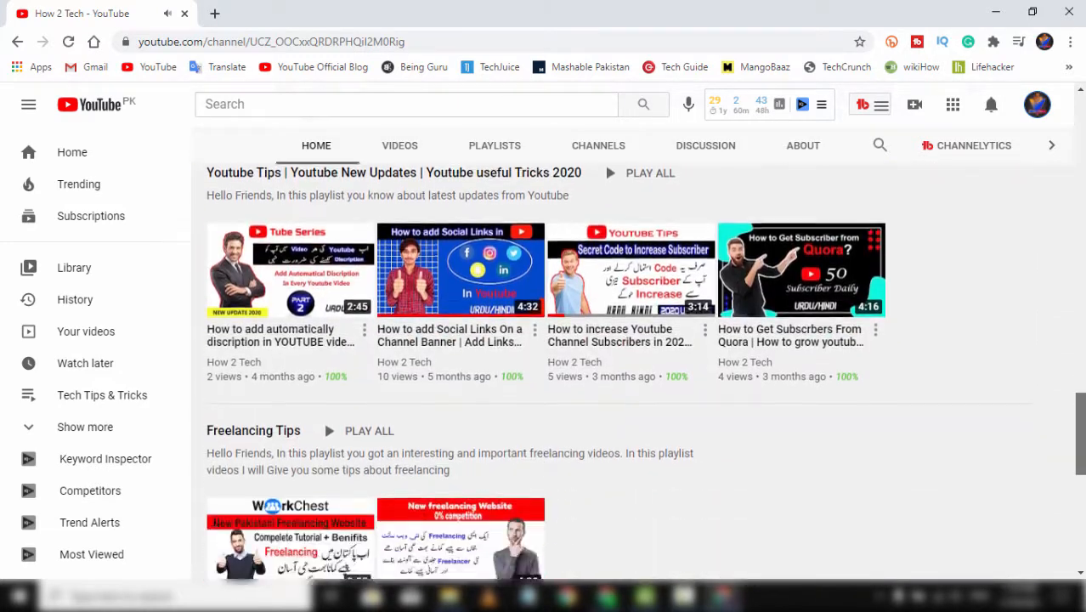
scroll(637, 374, down, 3)
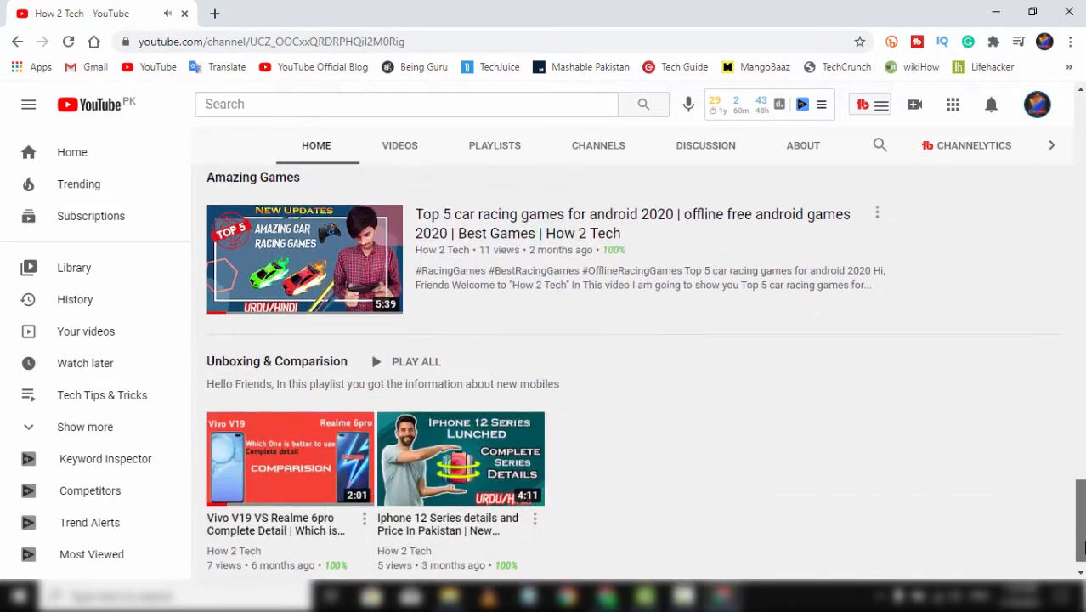
scroll(637, 374, up, 15)
scroll(637, 340, up, 3)
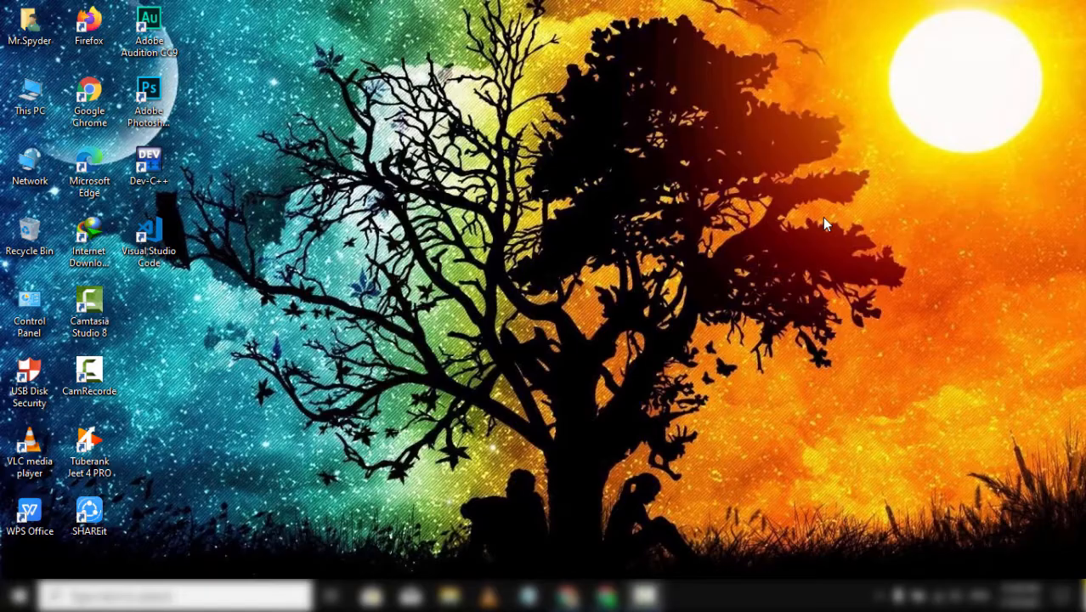
right_click(820, 219)
click(865, 265)
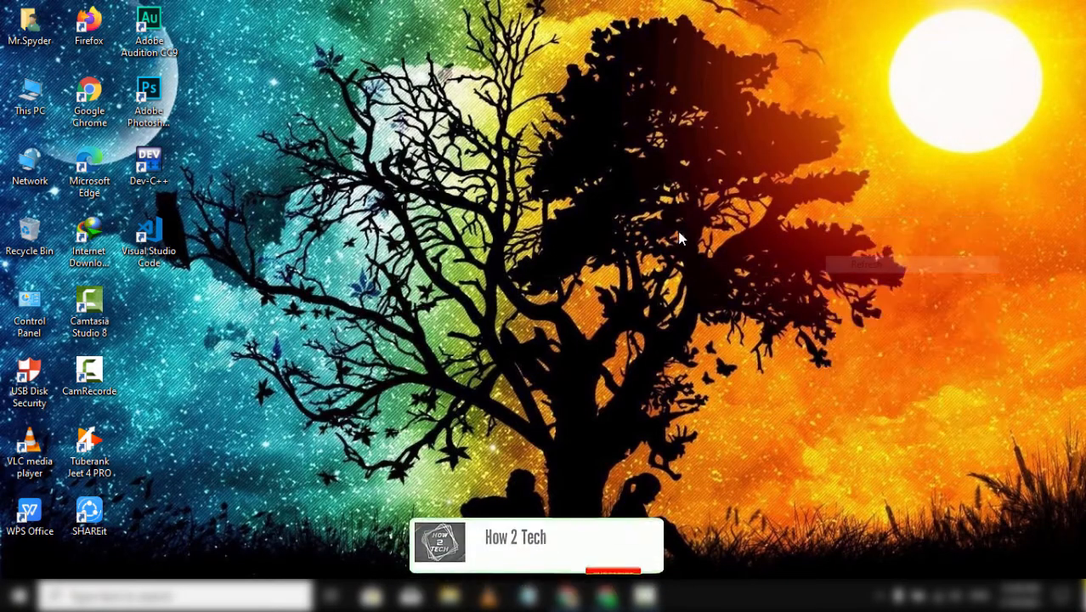
right_click(679, 239)
click(723, 280)
right_click(726, 275)
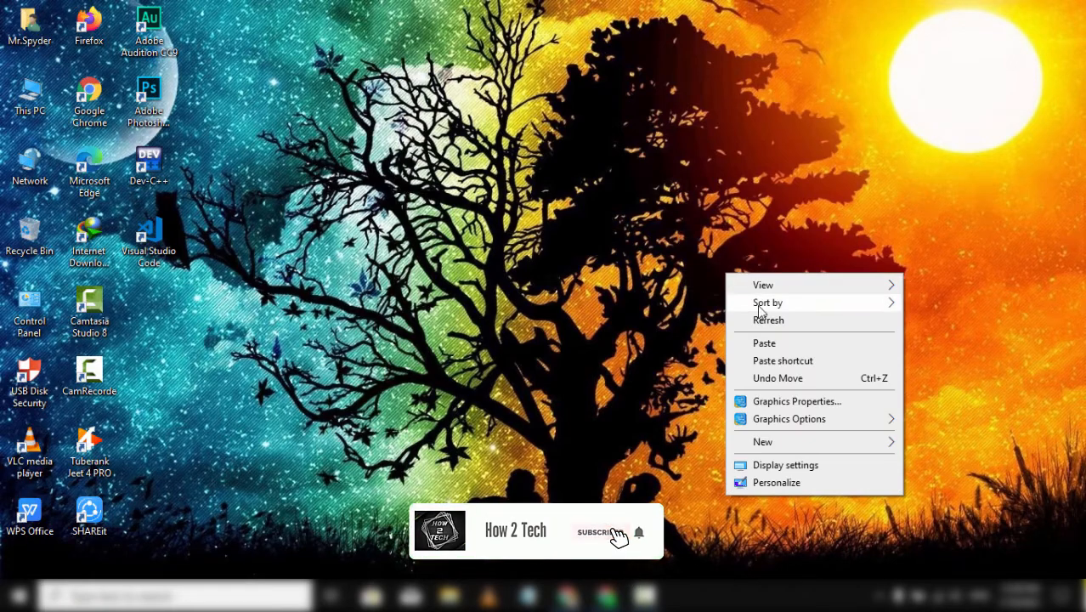
click(761, 320)
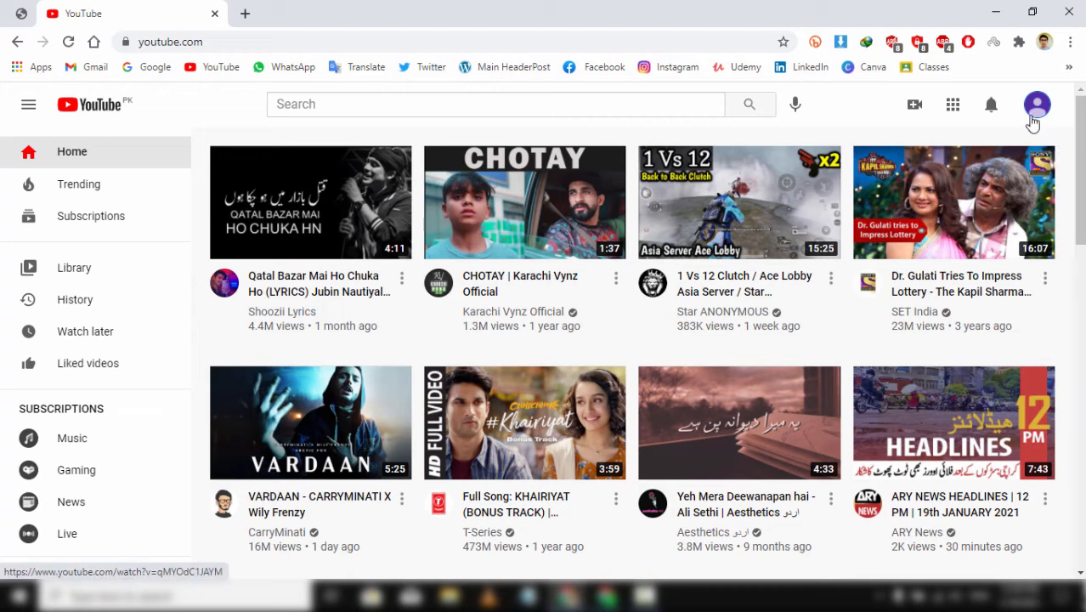
- Check the avatar's Switch account list to confirm Hello Learners has no channel yet
click(1034, 117)
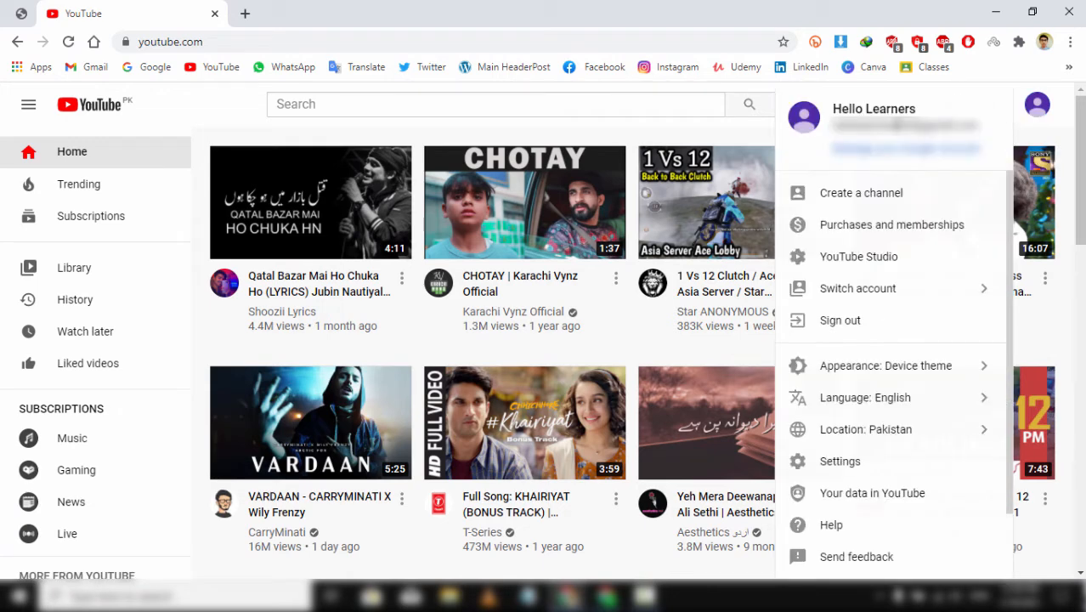
click(1035, 111)
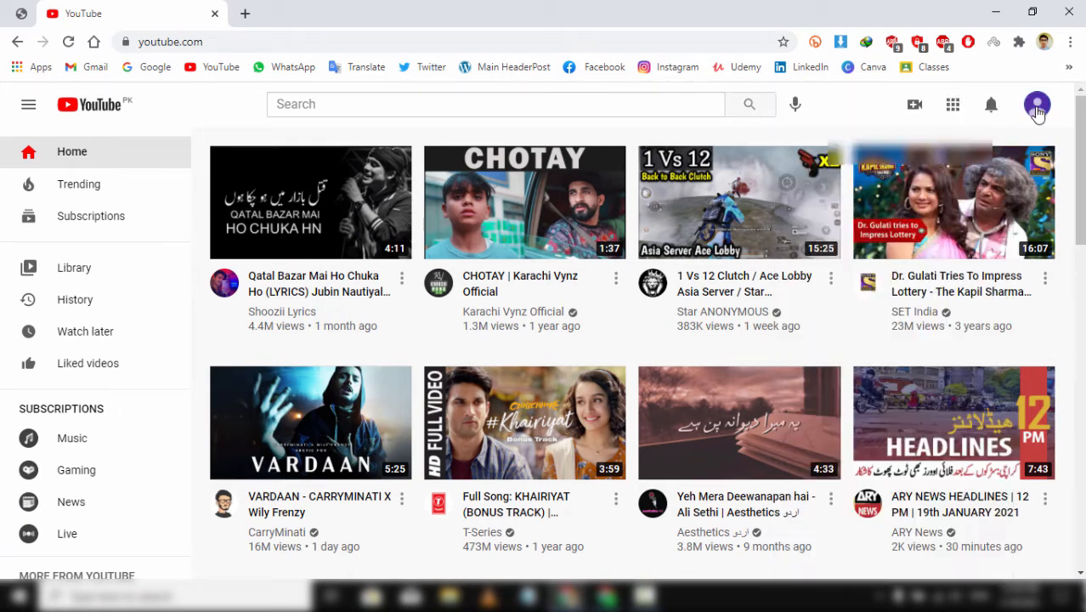
click(1037, 113)
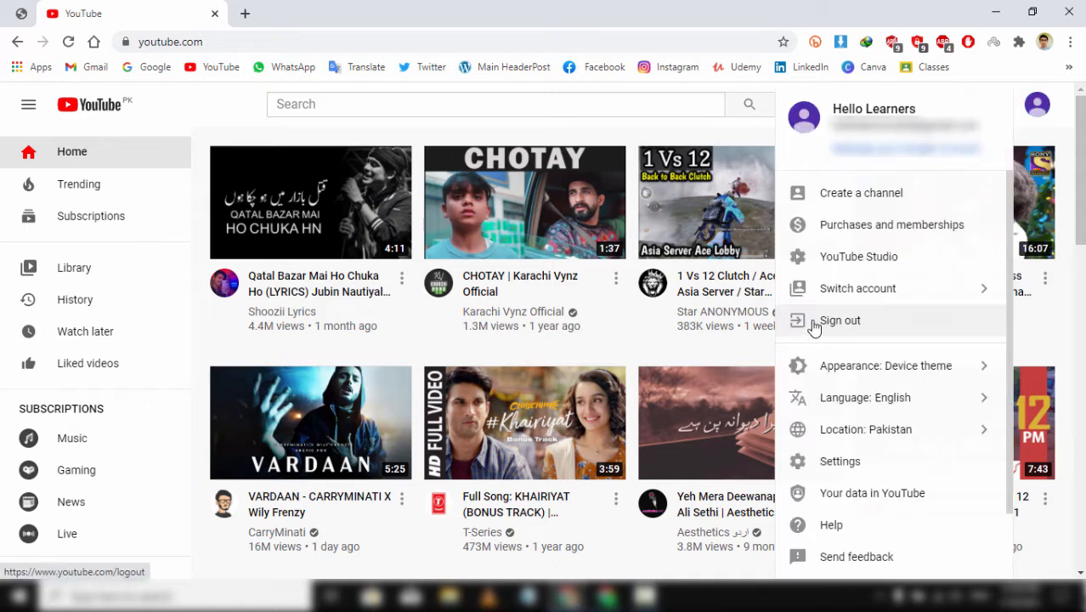
click(863, 293)
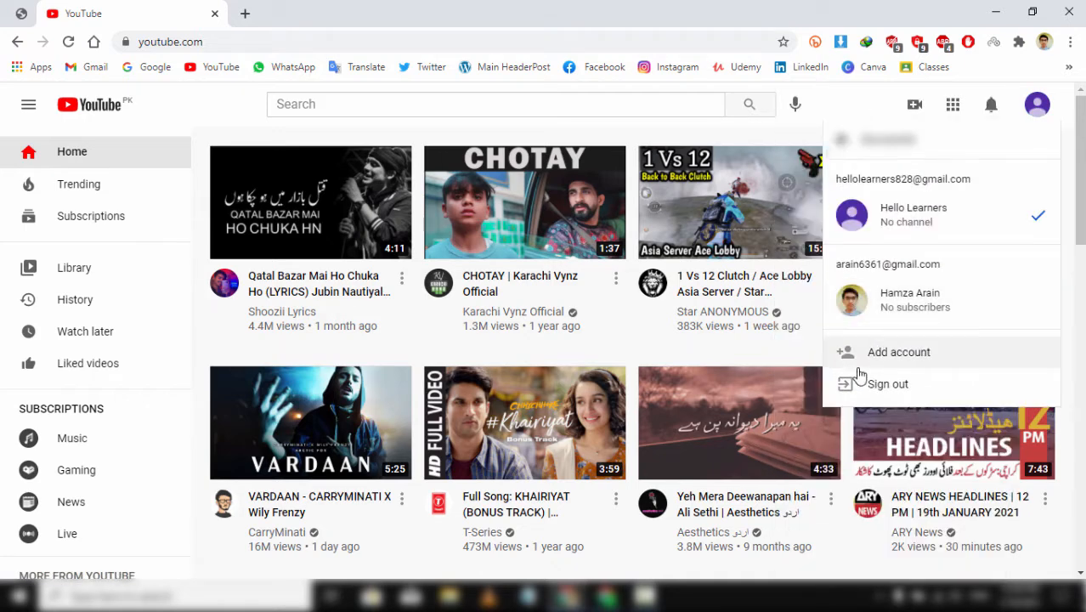
click(1038, 114)
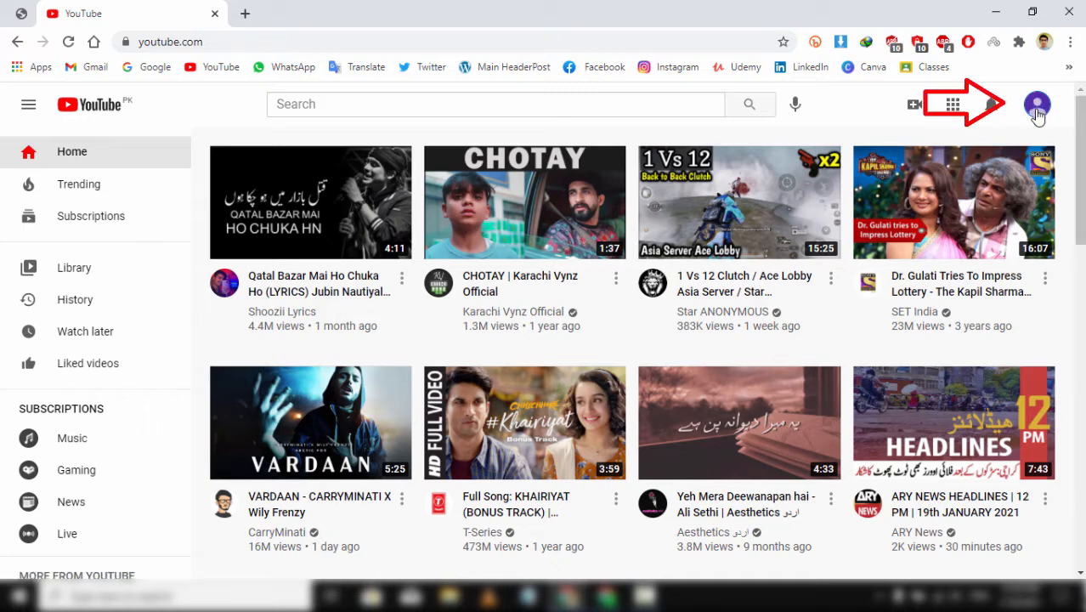
- Create a channel with the account's own name and choose Set up later for the details
click(1038, 114)
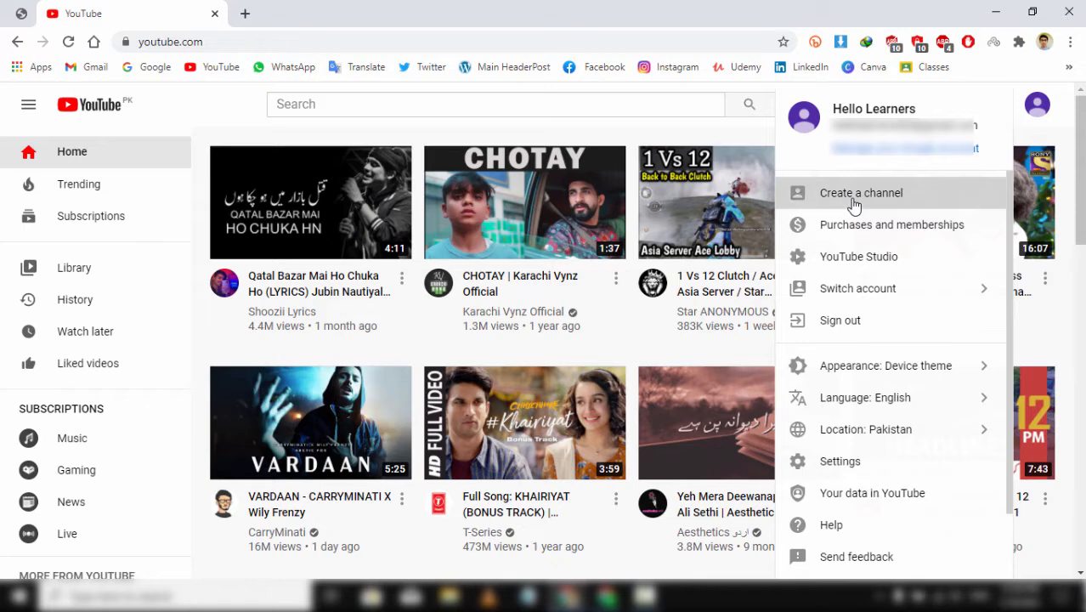
click(854, 206)
click(543, 465)
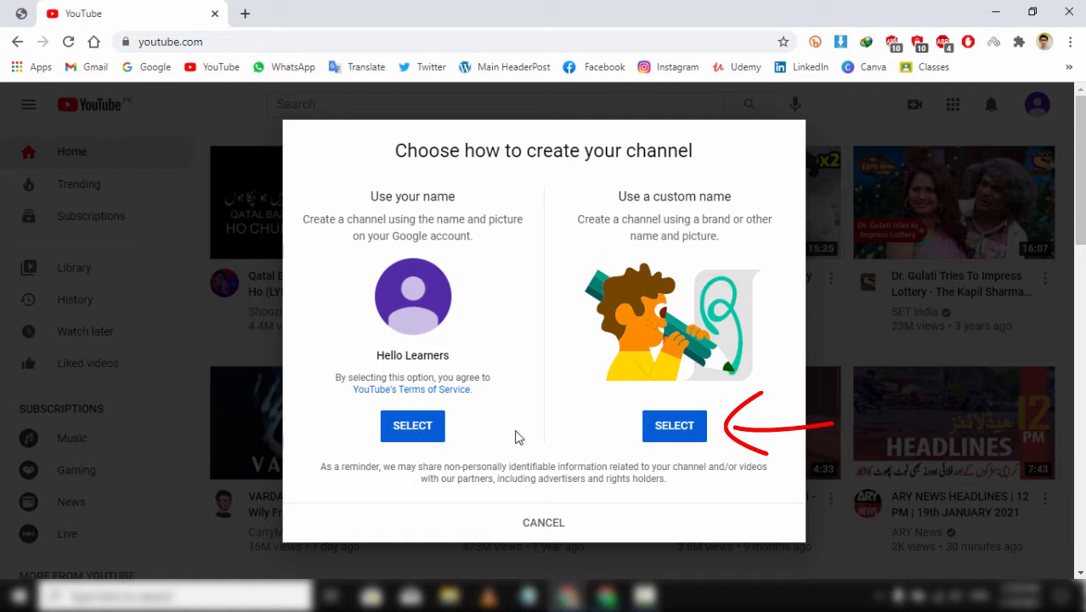
click(424, 436)
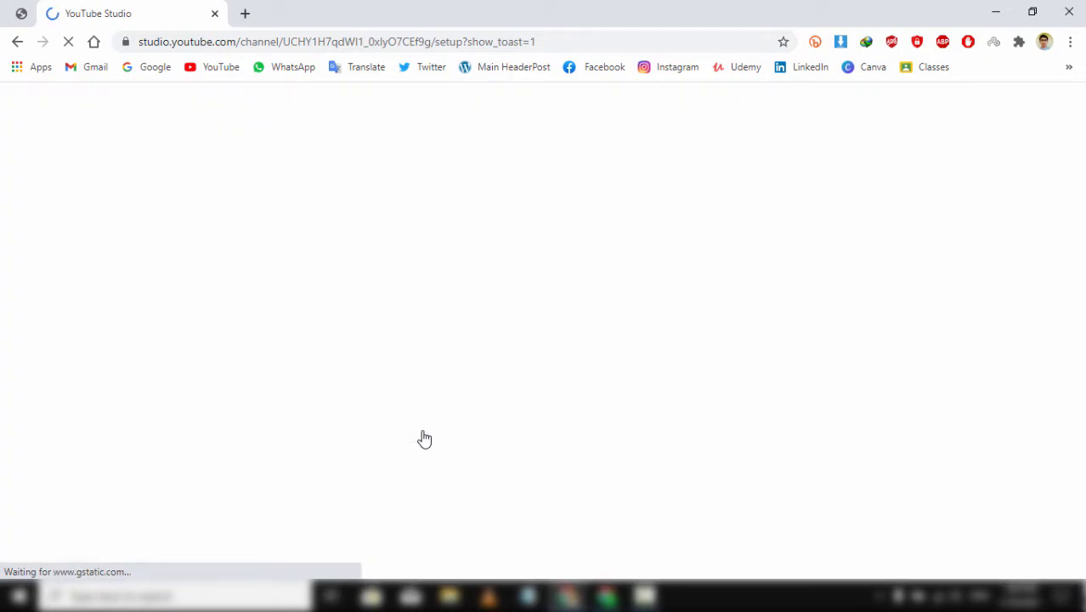
scroll(550, 460, down, 3)
scroll(551, 470, down, 6)
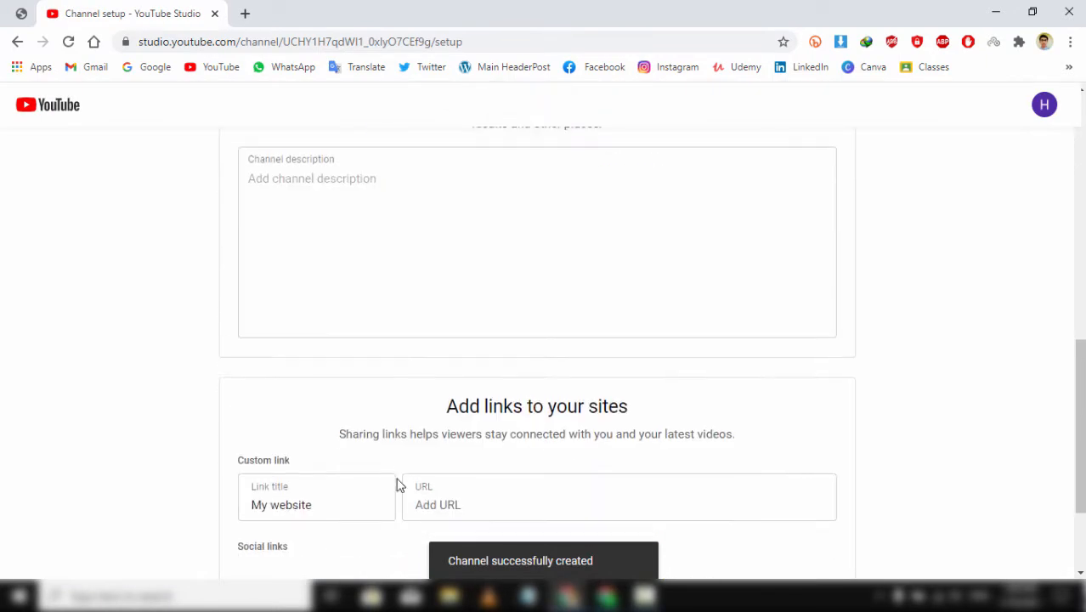
click(458, 496)
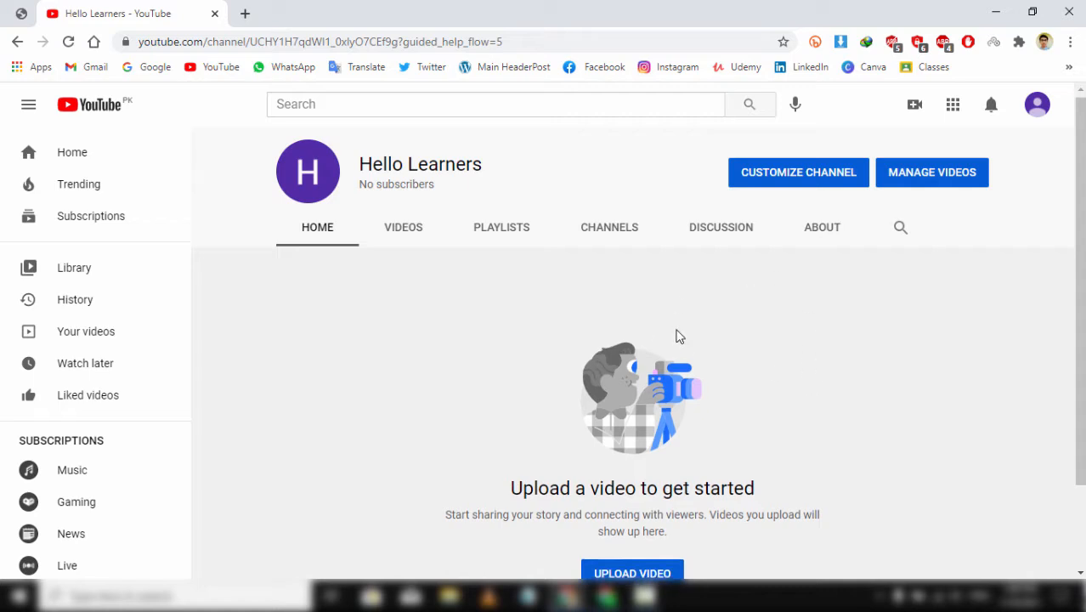
scroll(677, 337, down, 2)
scroll(679, 336, up, 2)
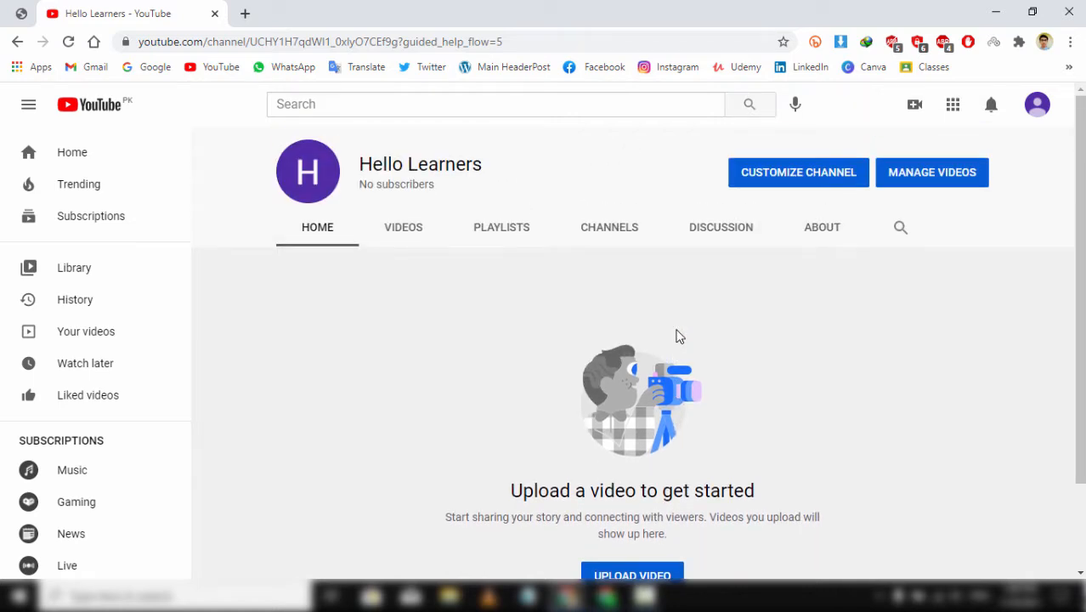
- Open the new channel's Channel customization page on the Layout tab in YouTube Studio
click(1036, 107)
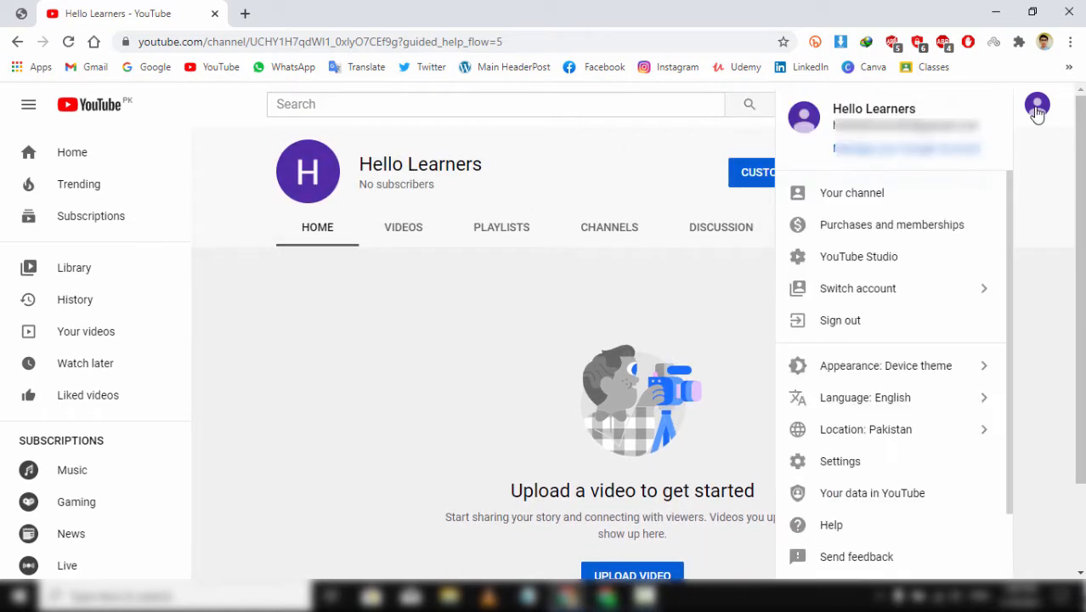
click(1037, 108)
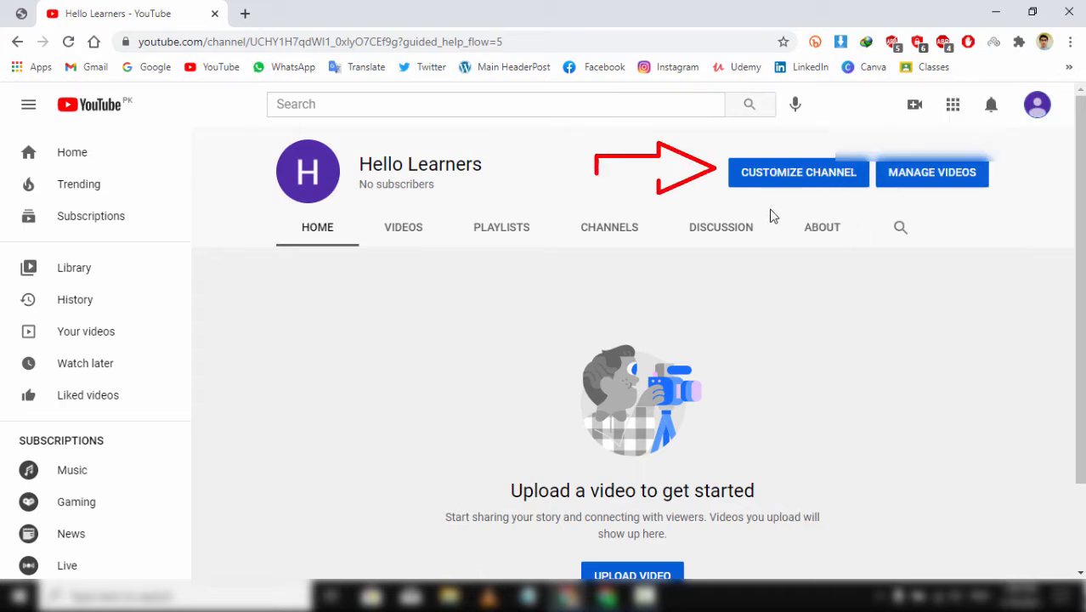
click(783, 189)
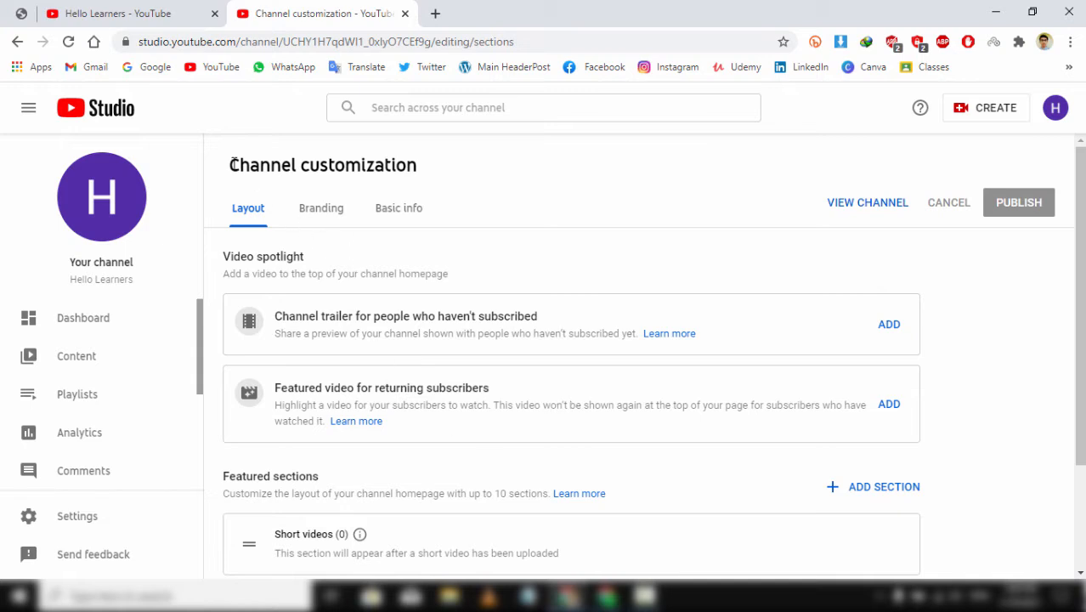
triple_click(371, 161)
click(456, 187)
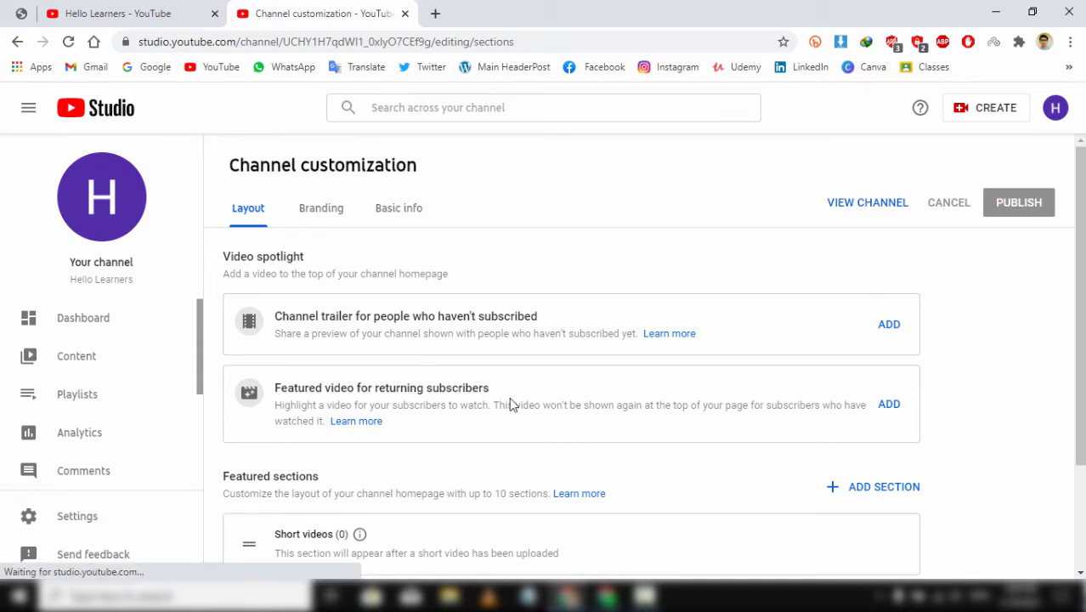
scroll(510, 386, down, 2)
scroll(618, 327, up, 2)
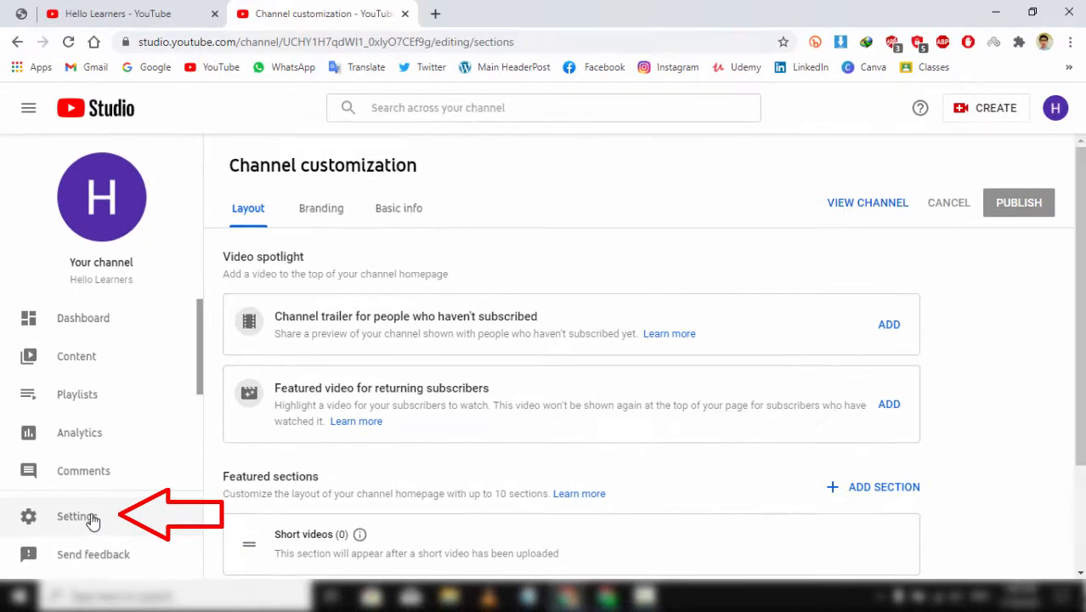
- Set the channel's country of residence to Pakistan in Basic info settings
click(92, 520)
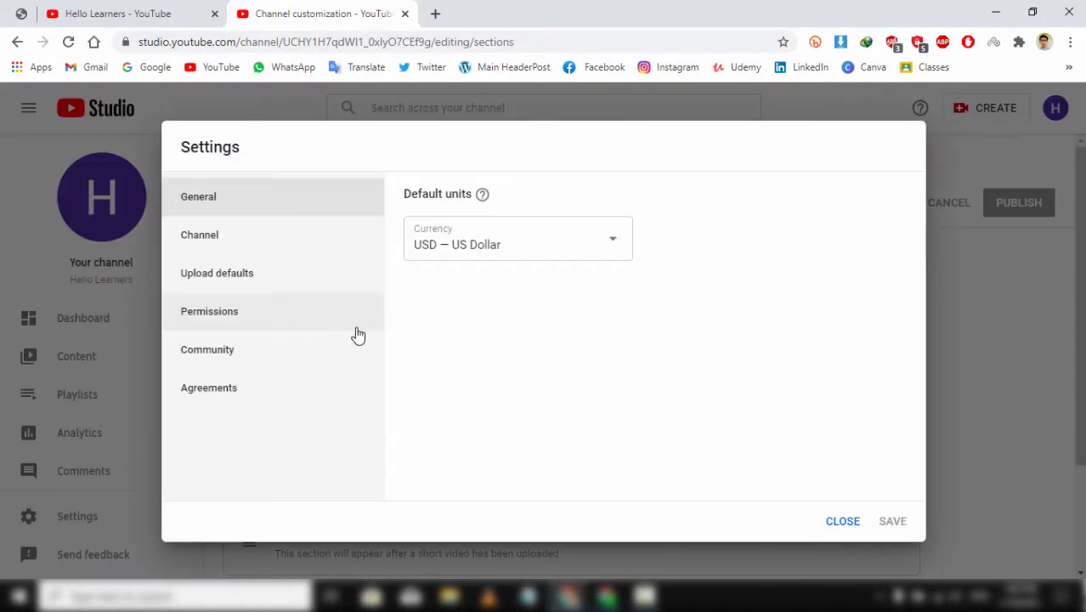
click(222, 246)
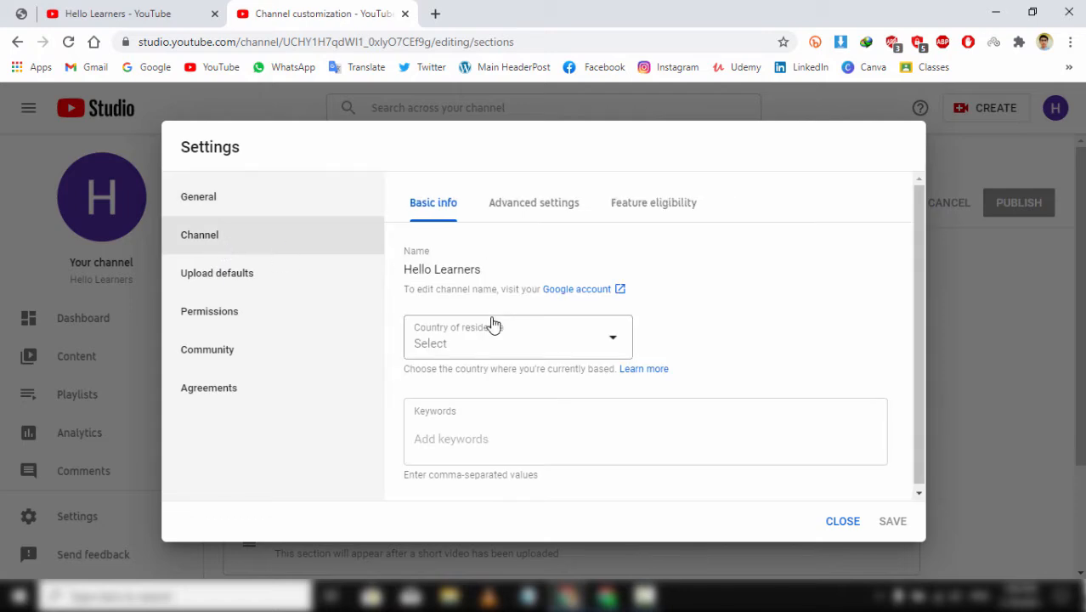
click(512, 336)
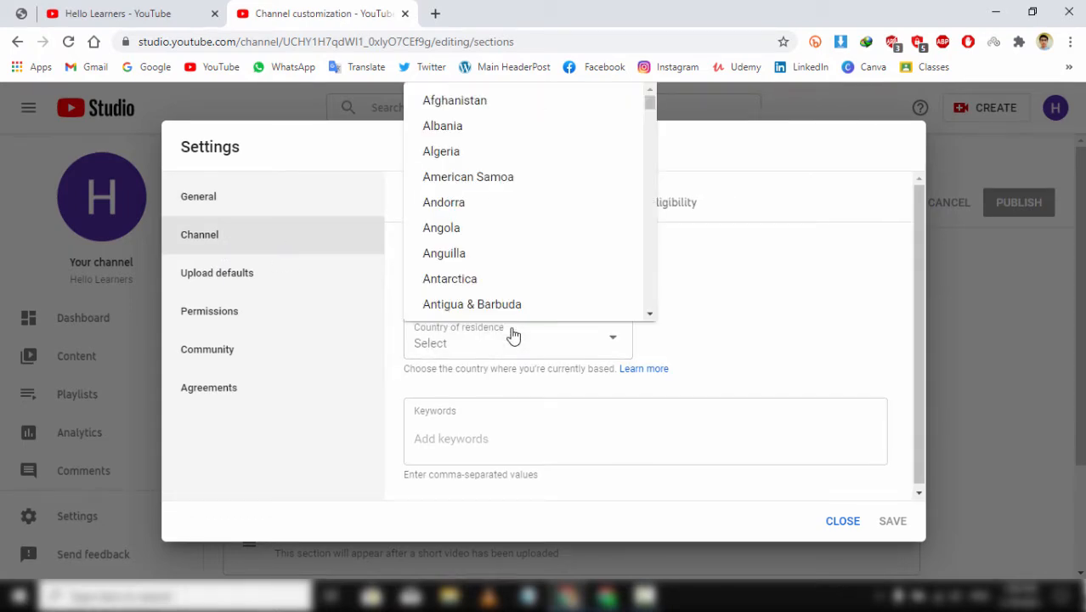
scroll(570, 272, down, 20)
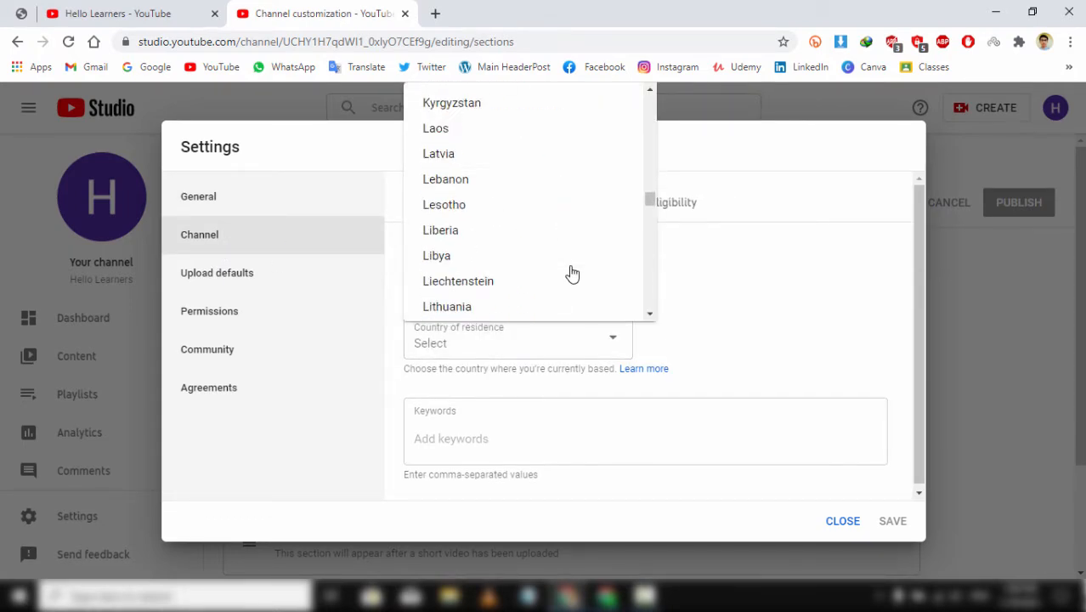
scroll(569, 273, down, 15)
click(443, 114)
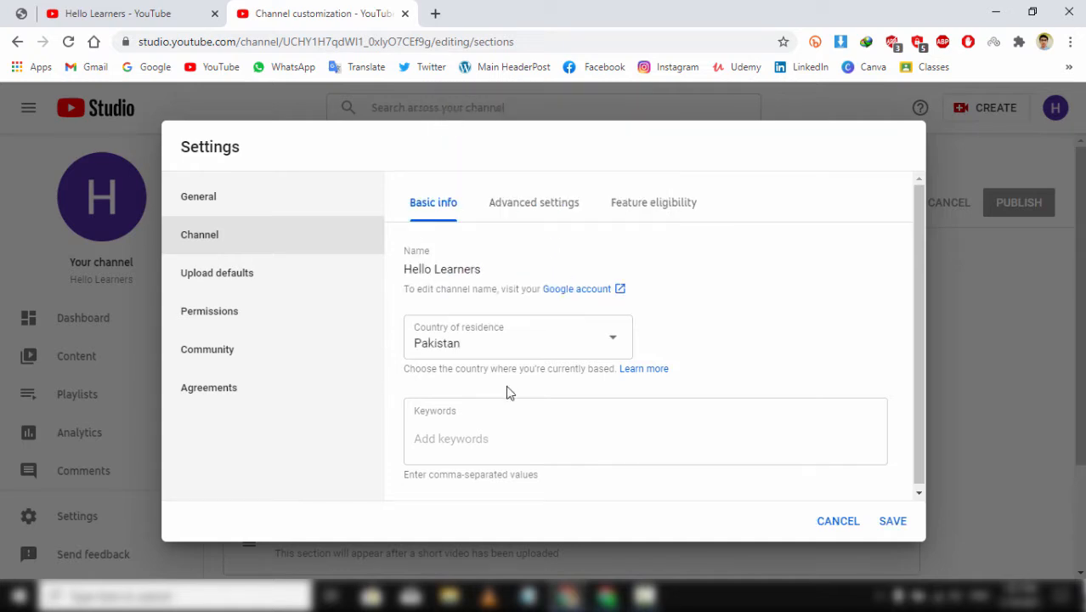
- Add the channel keywords hellolearners, Hello Learnrs, Tech tips and Tech updates
click(476, 437)
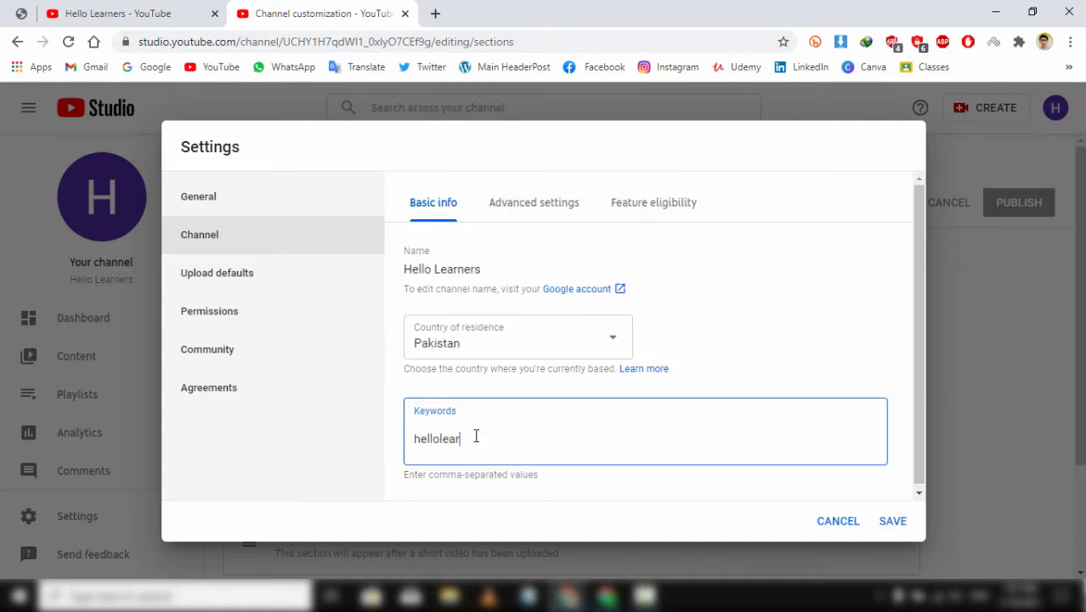
text(hellolearners)
key(comma)
text(Hello)
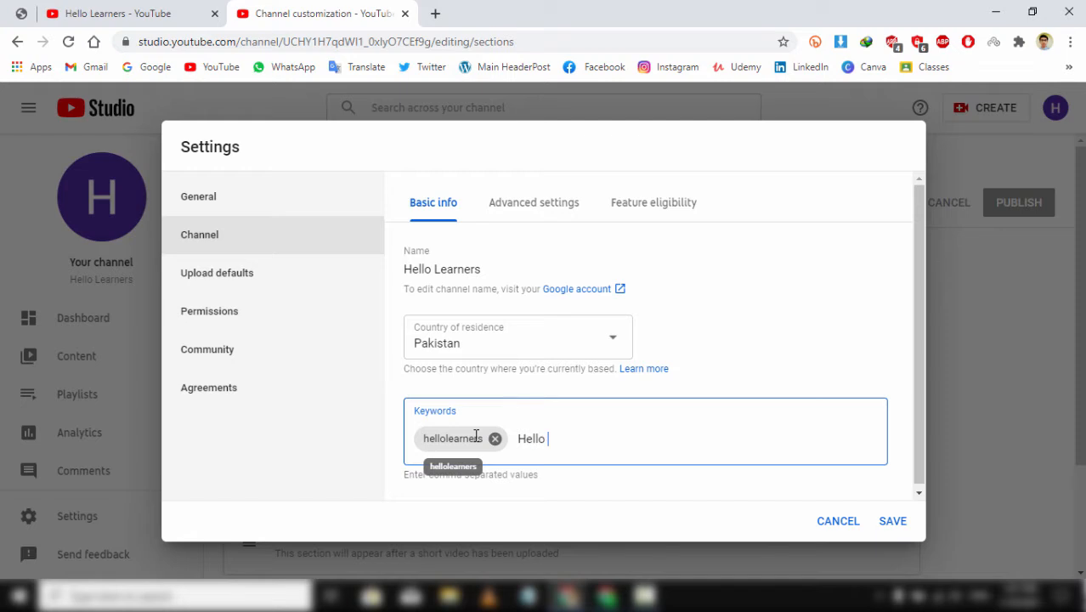
text( Learnrs,Tech)
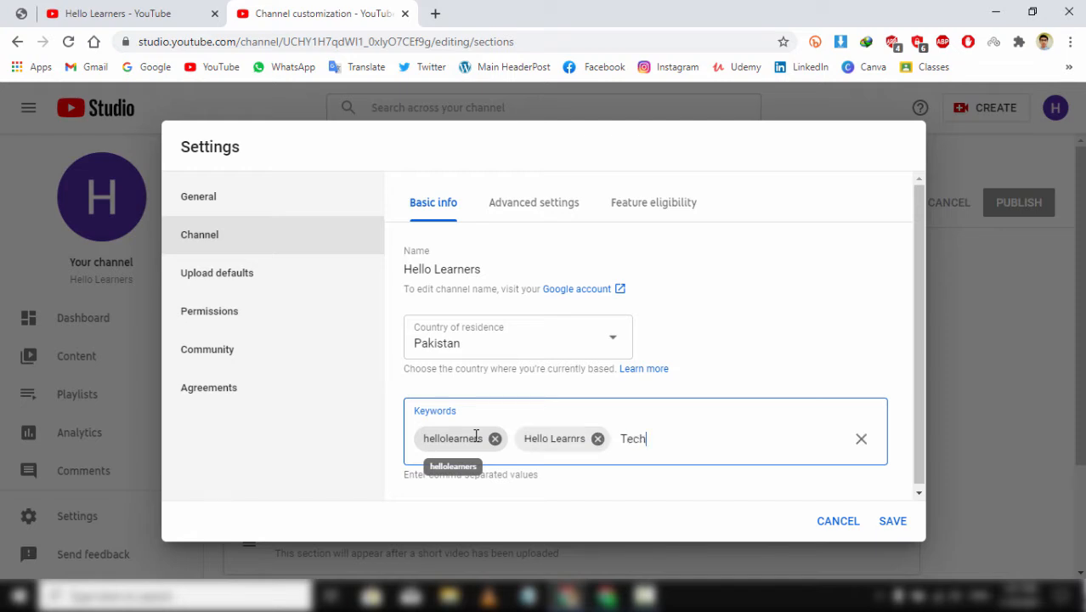
text( tips,Tr)
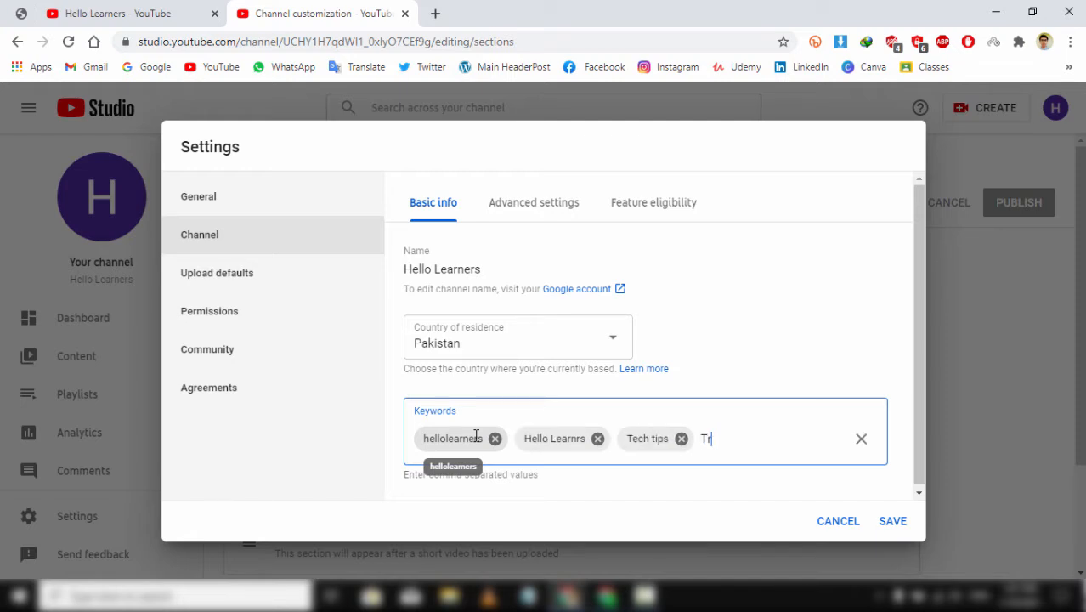
text(ch updates,)
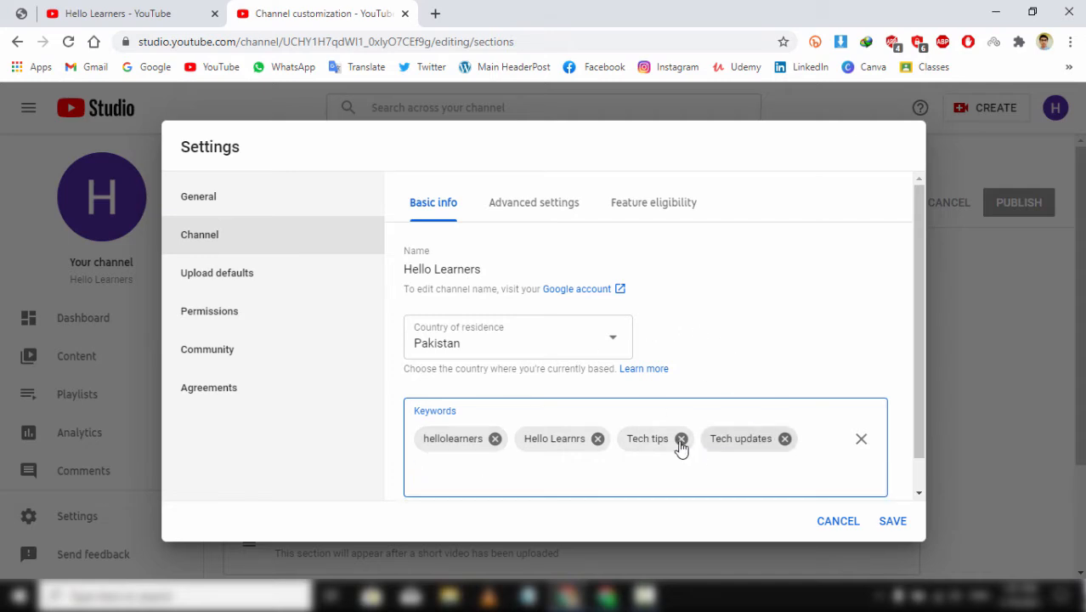
click(534, 202)
- Uncheck 'Display the number of people subscribed to my channel' in Advanced settings
scroll(464, 443, down, 4)
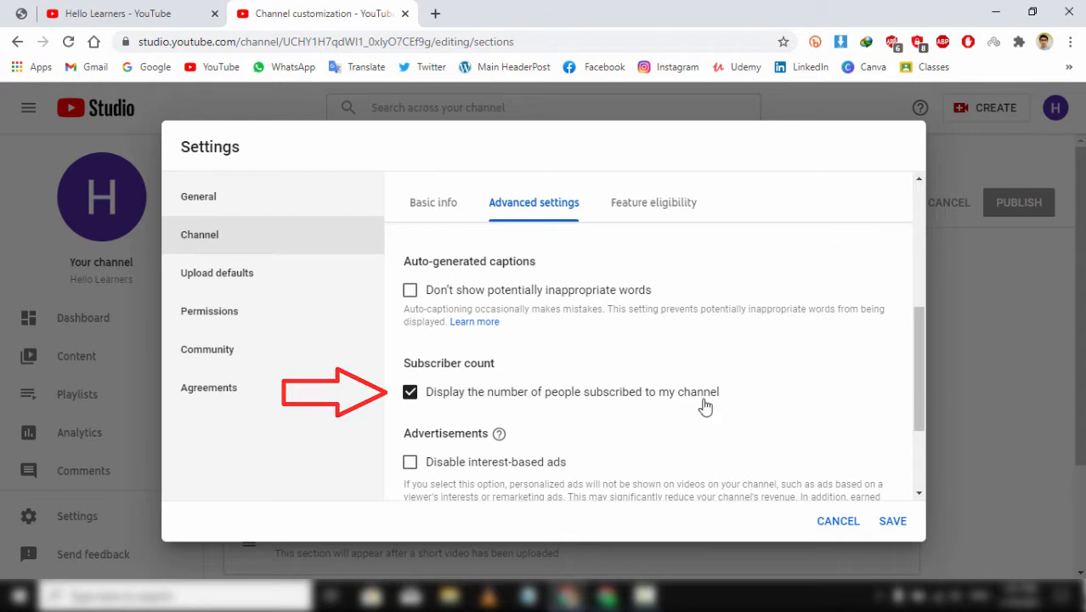
click(410, 394)
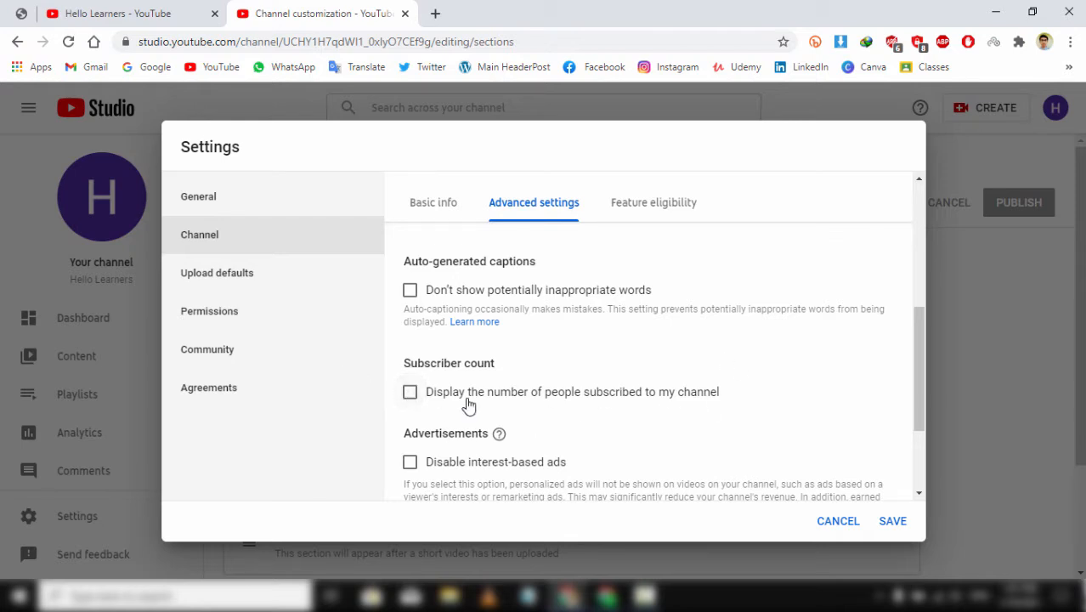
scroll(529, 396, down, 2)
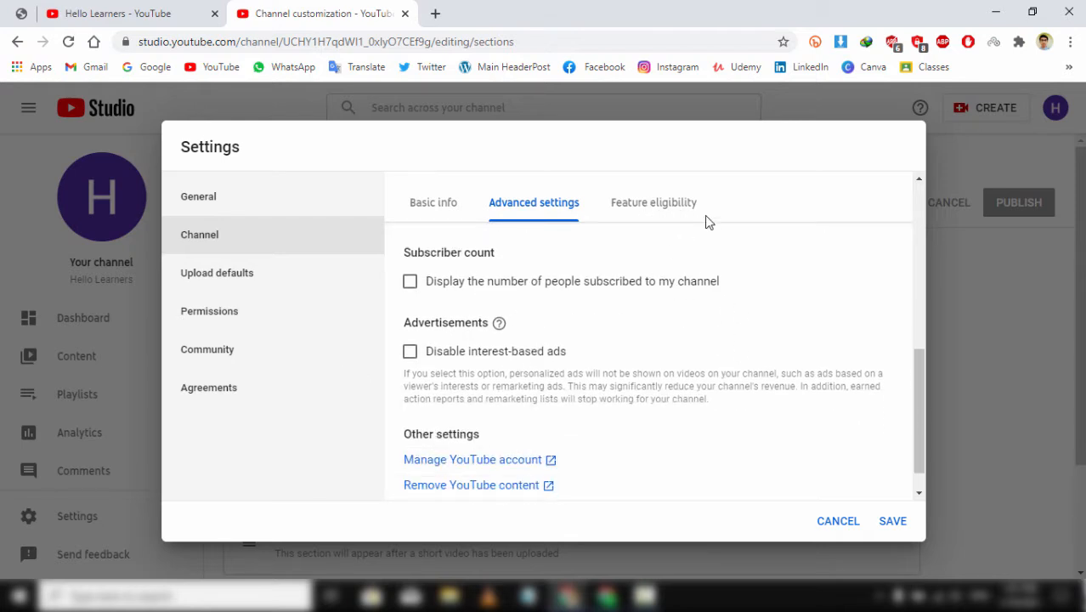
- Open Feature eligibility and expand the Default Features details
click(678, 208)
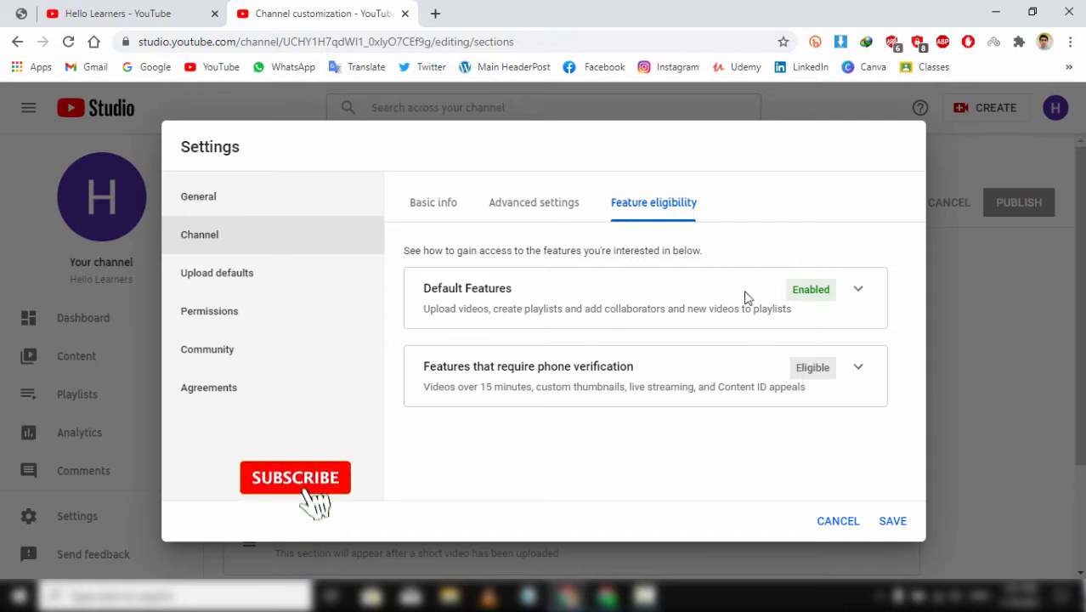
click(859, 288)
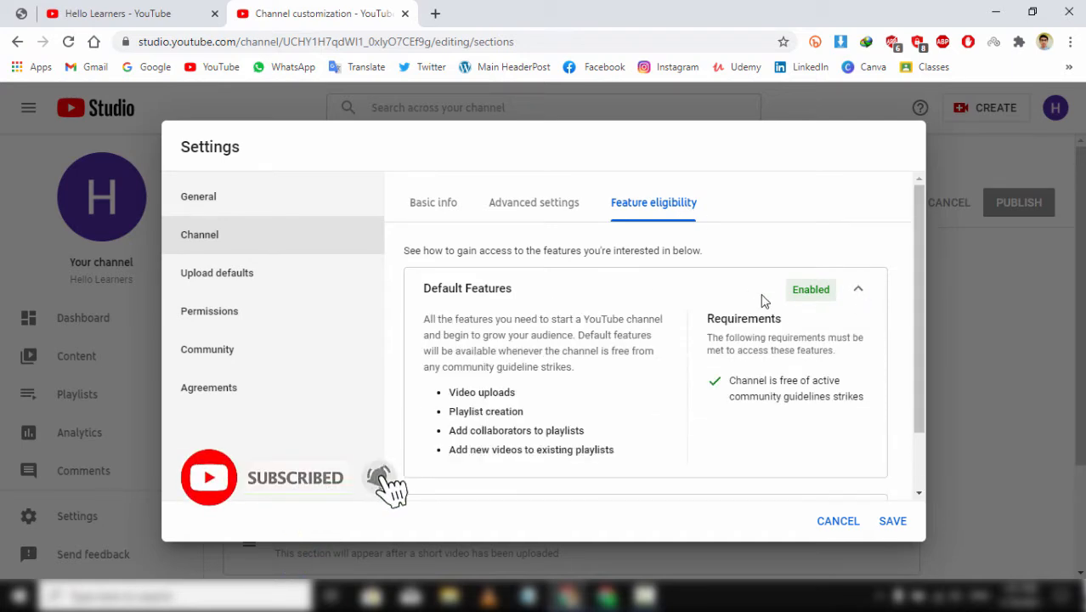
click(857, 291)
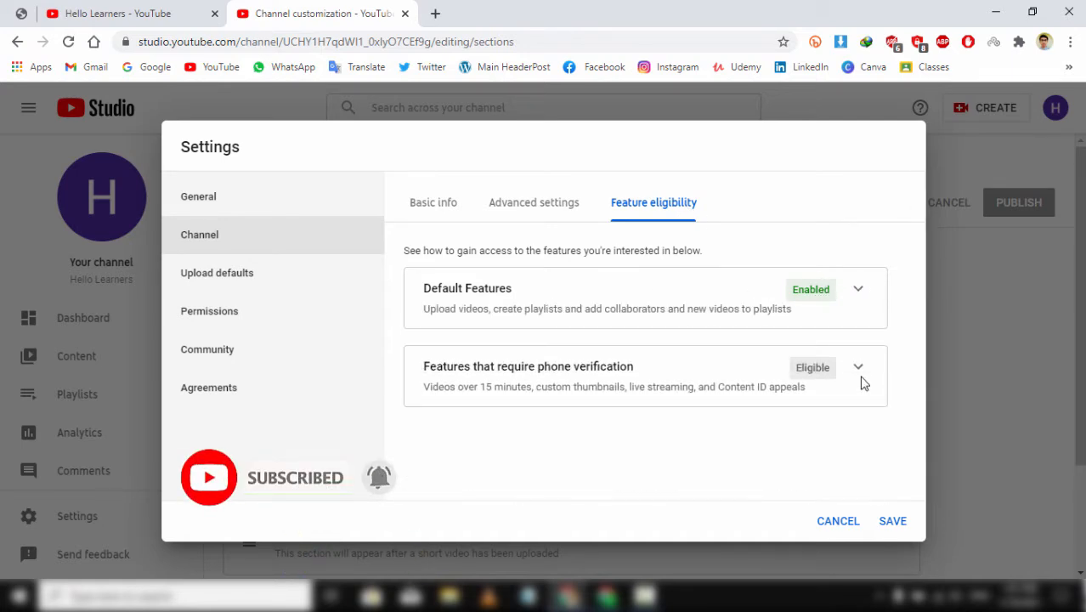
click(858, 291)
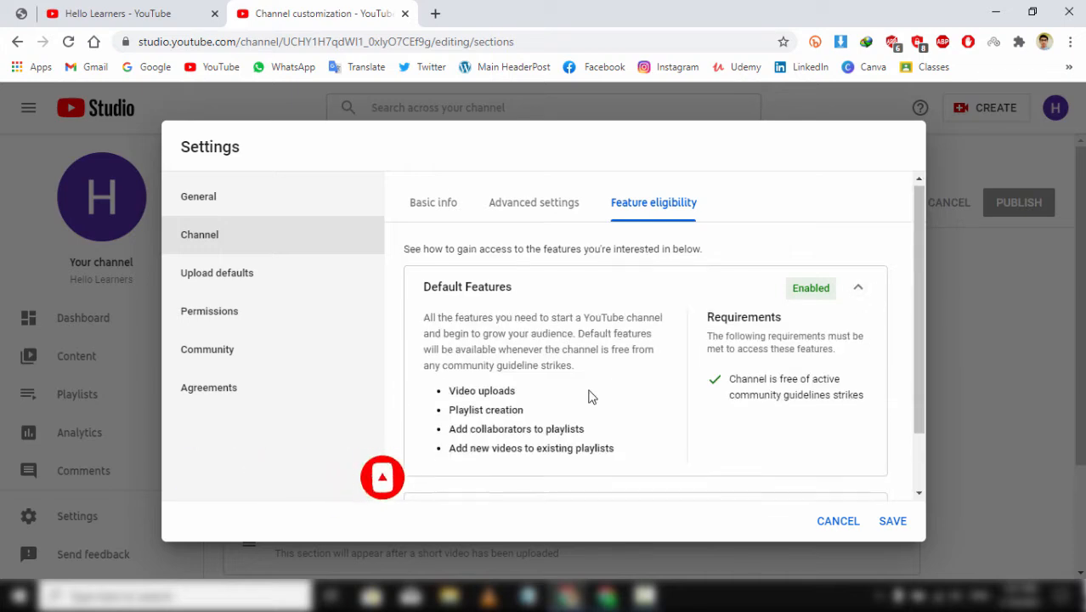
scroll(590, 395, down, 1)
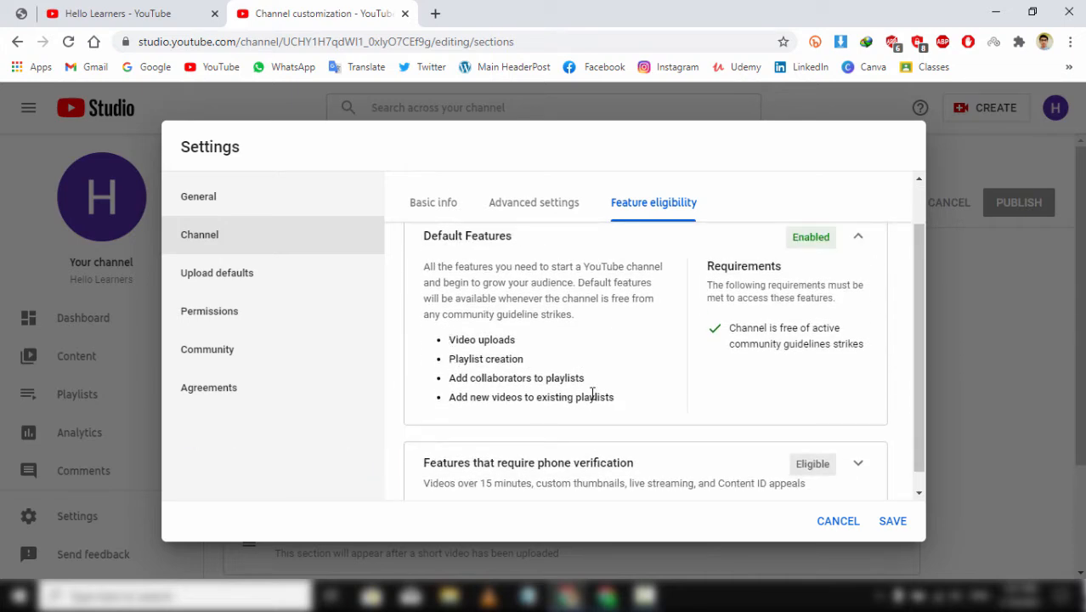
scroll(852, 468, down, 1)
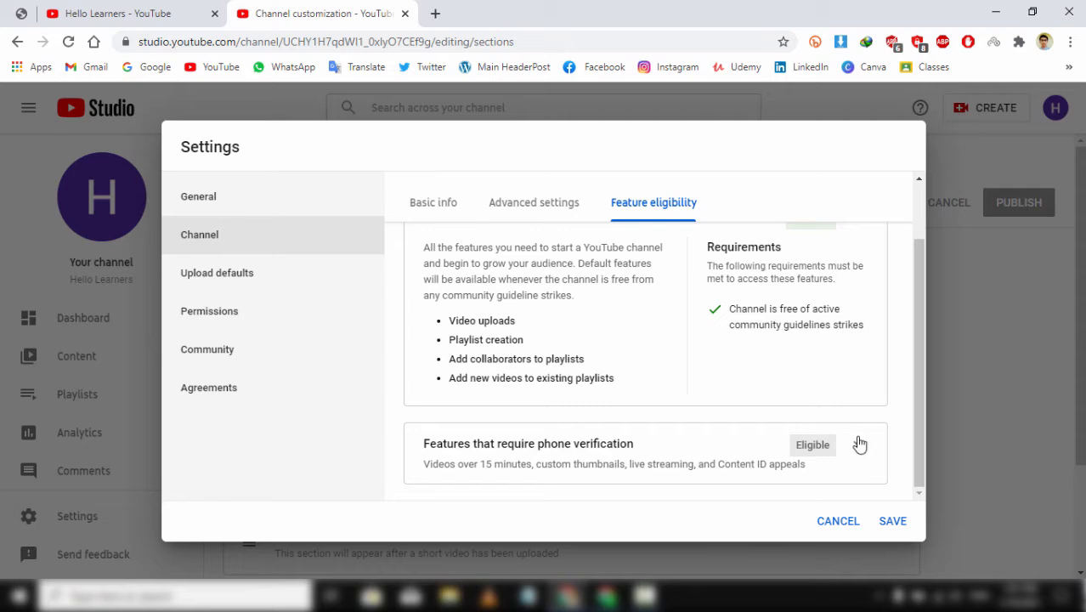
- Expand the phone-verification features card and launch Verify phone number
click(859, 445)
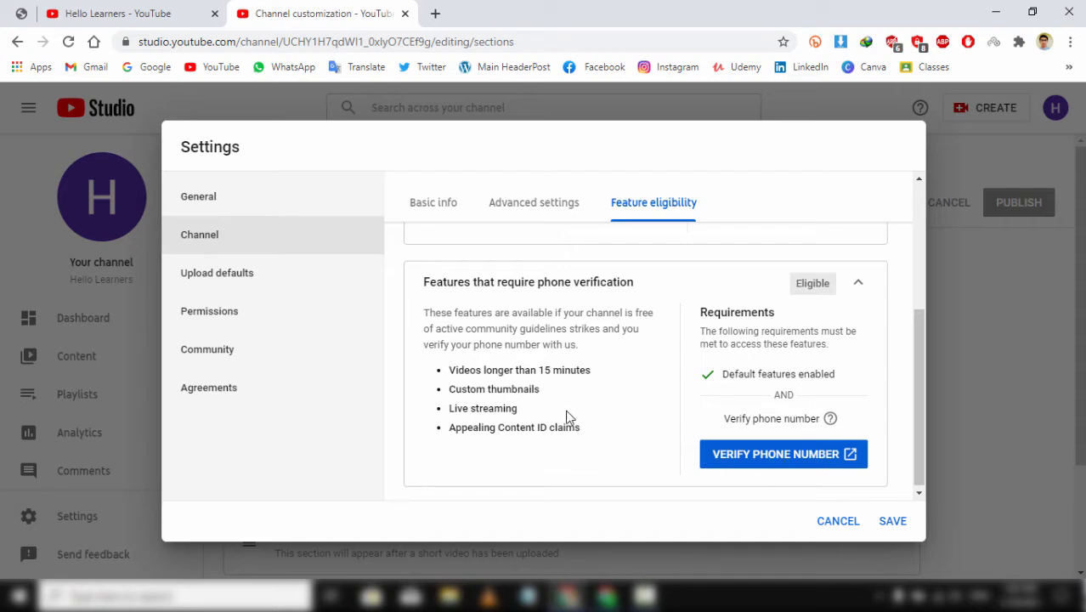
drag(583, 429, 431, 367)
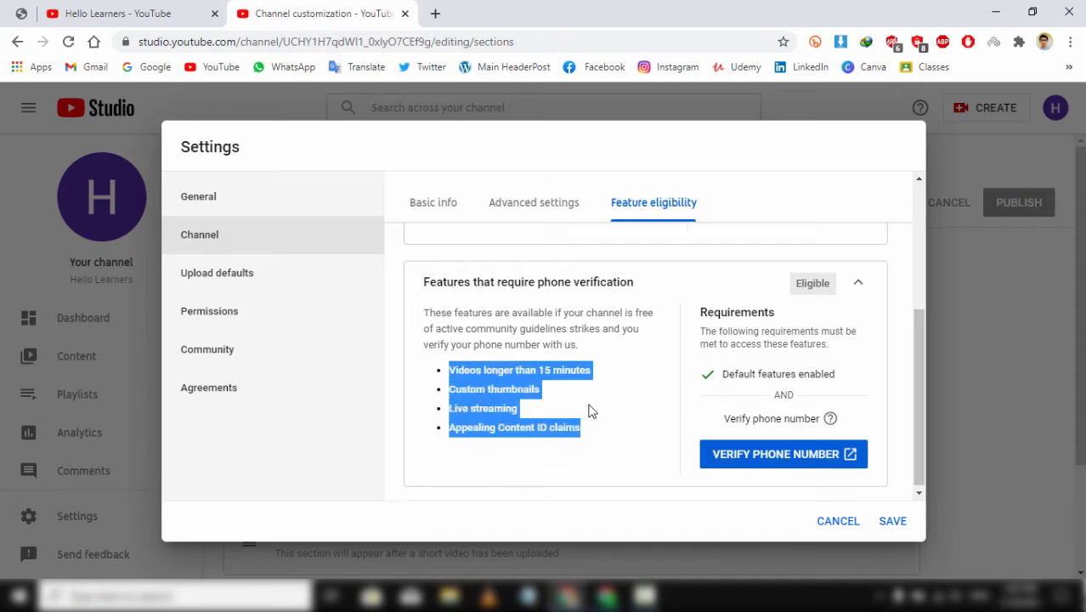
click(685, 437)
click(739, 457)
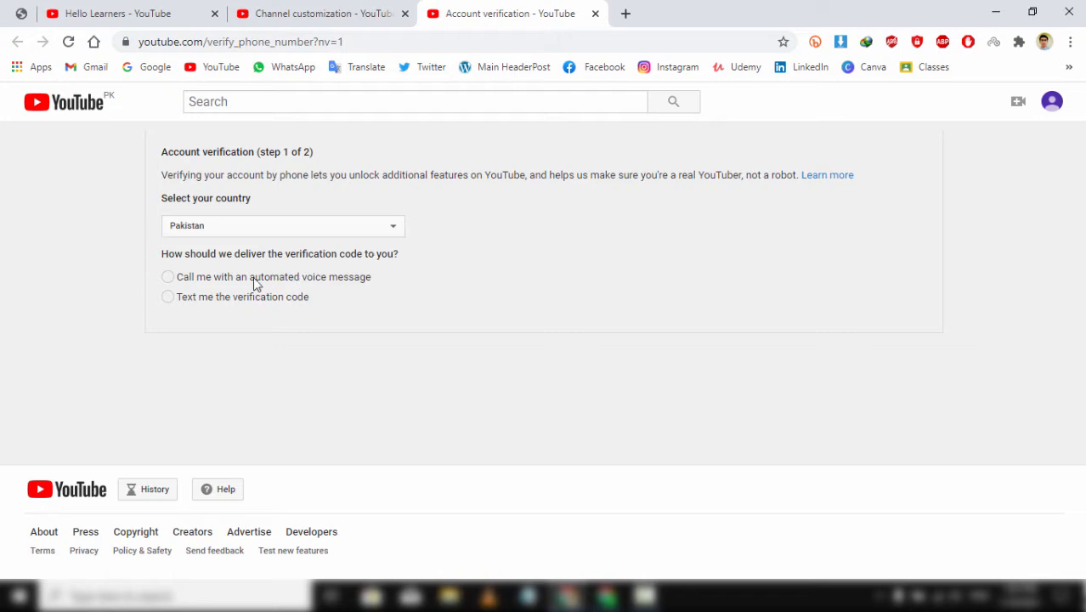
- Verify the account by texted code using the phone number, then close the verification tab
click(169, 298)
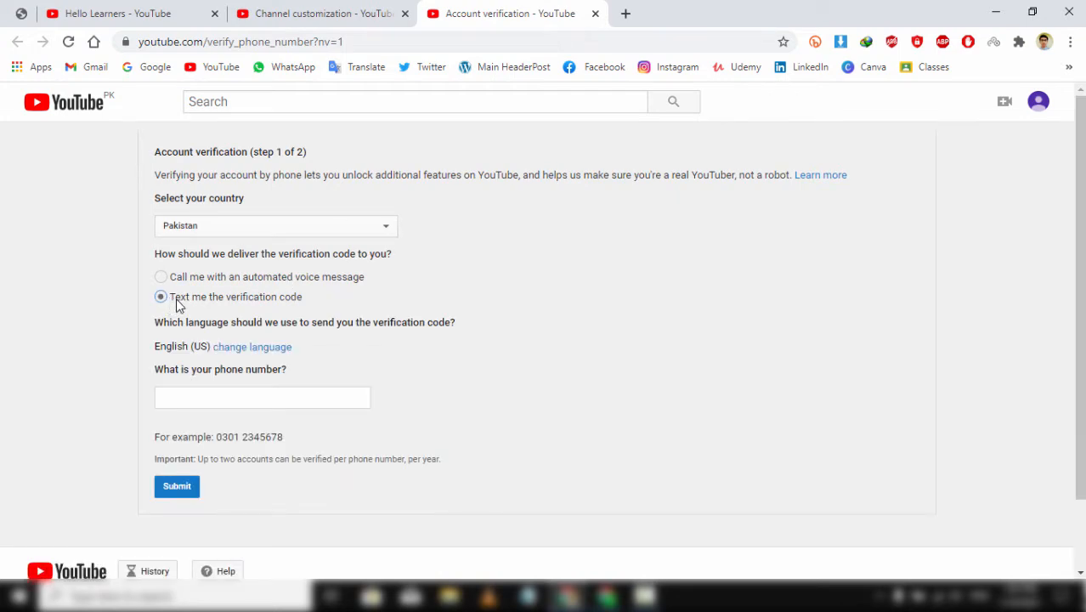
click(240, 393)
text(03)
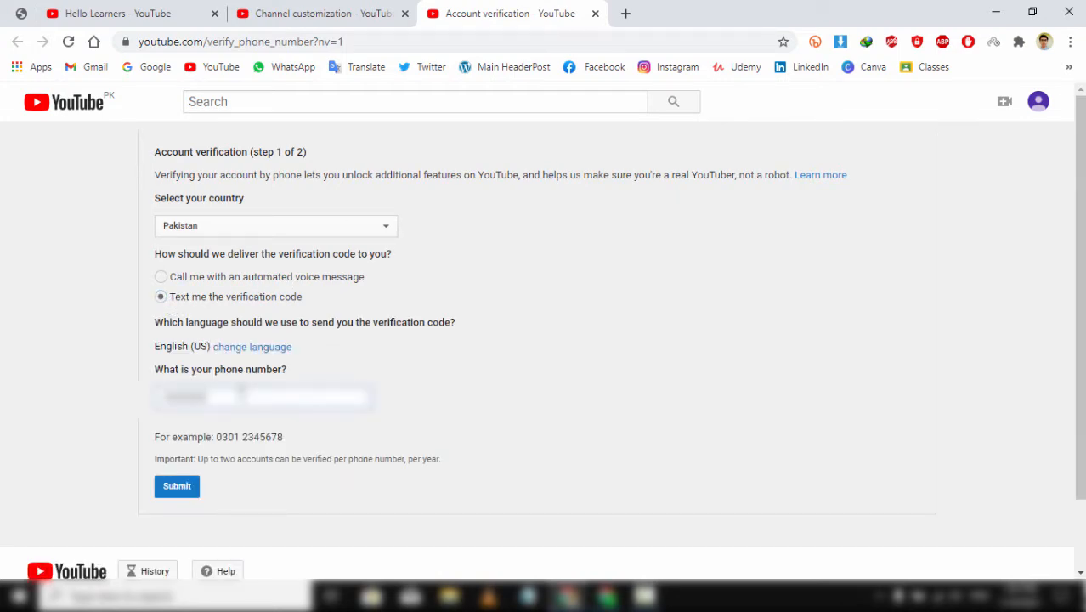
click(178, 488)
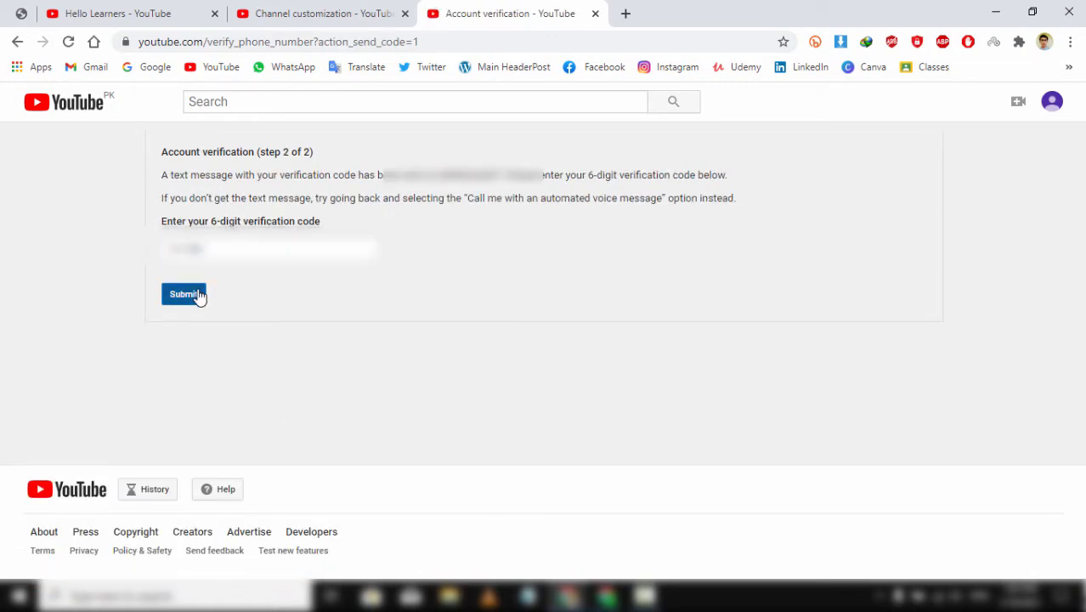
click(198, 295)
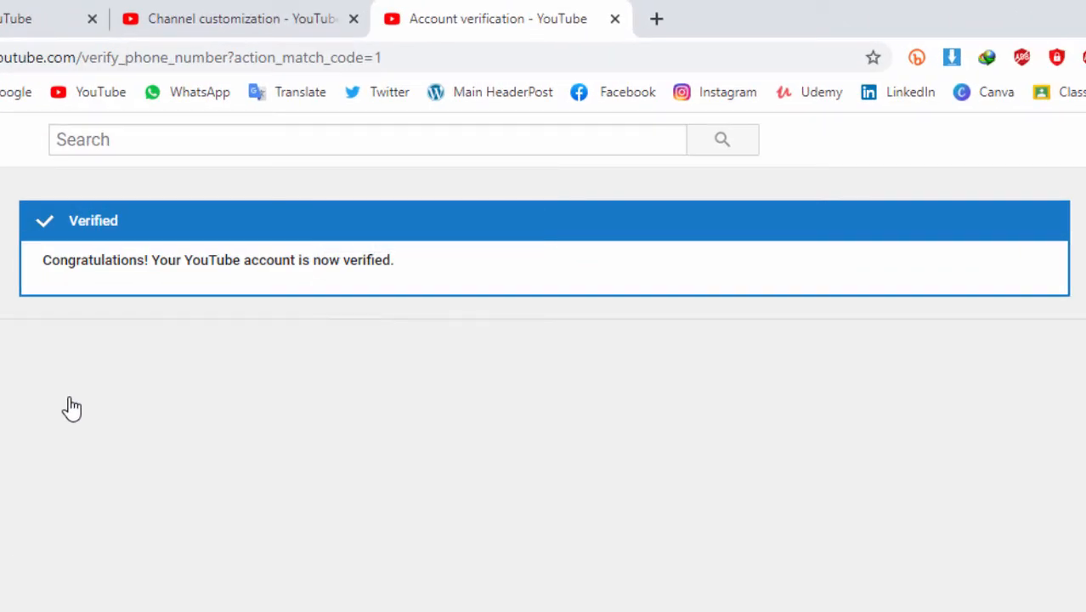
click(614, 19)
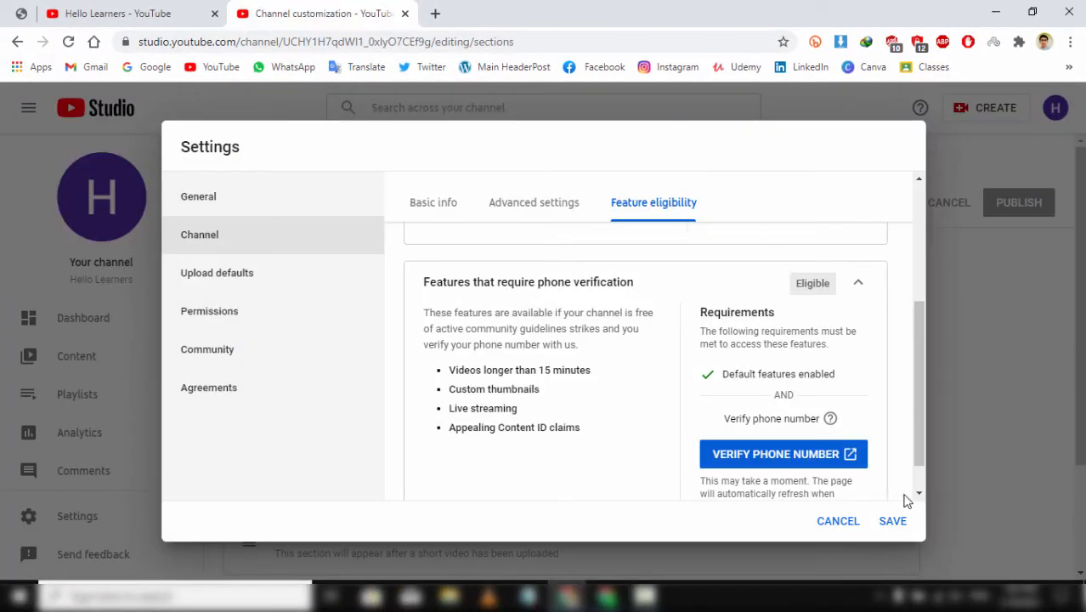
- Save the channel settings and reopen Settings at the Upload defaults description field
click(893, 522)
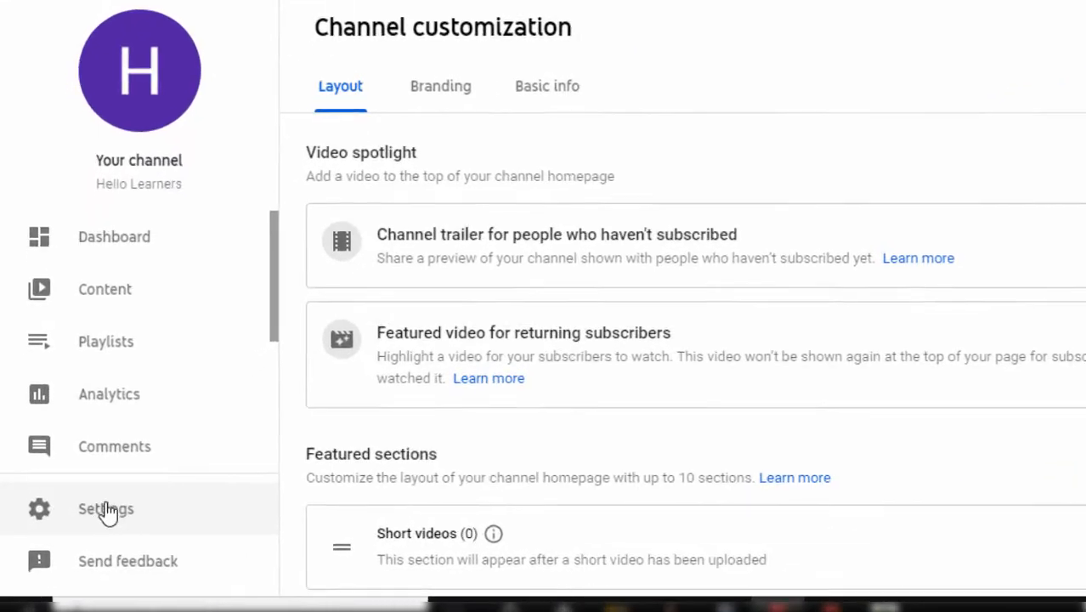
click(136, 520)
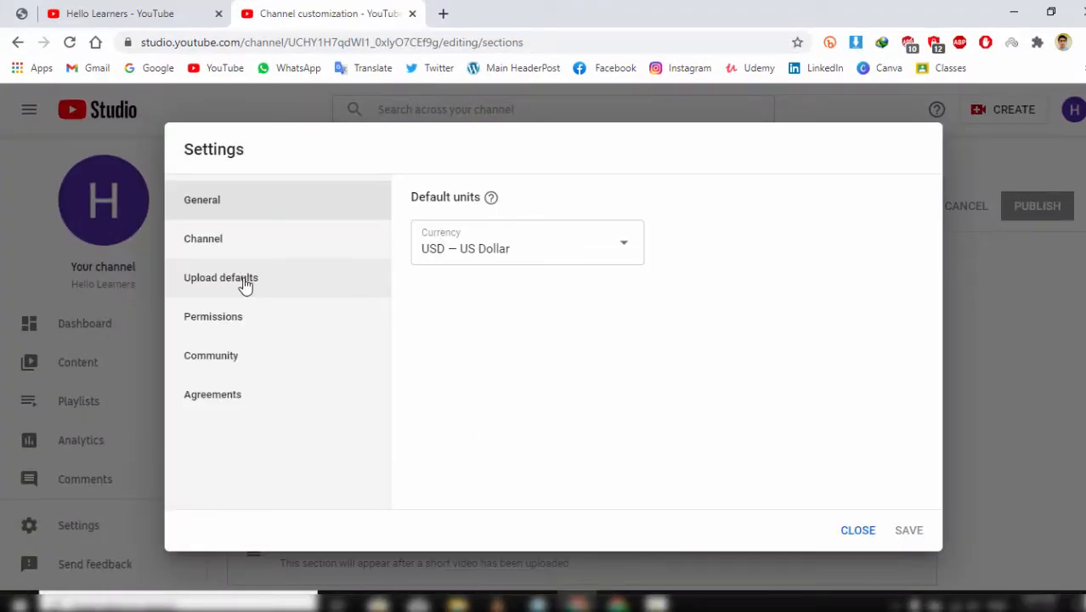
click(248, 283)
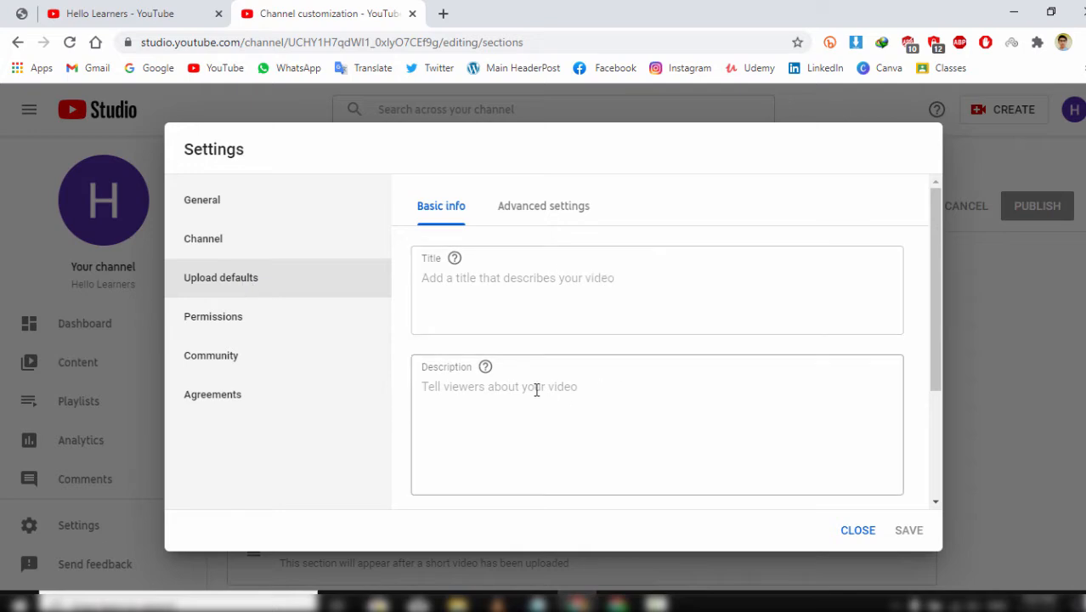
scroll(538, 337, down, 2)
click(466, 318)
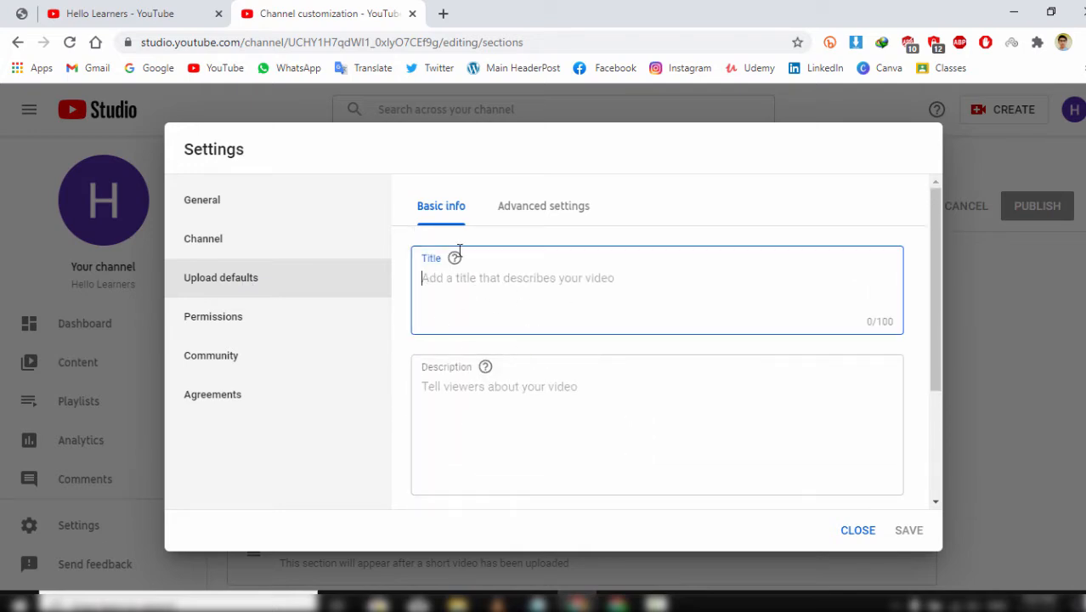
click(532, 374)
- Copy a lorem ipsum paragraph from a Google search and paste it into the default description
click(443, 13)
text(lorem)
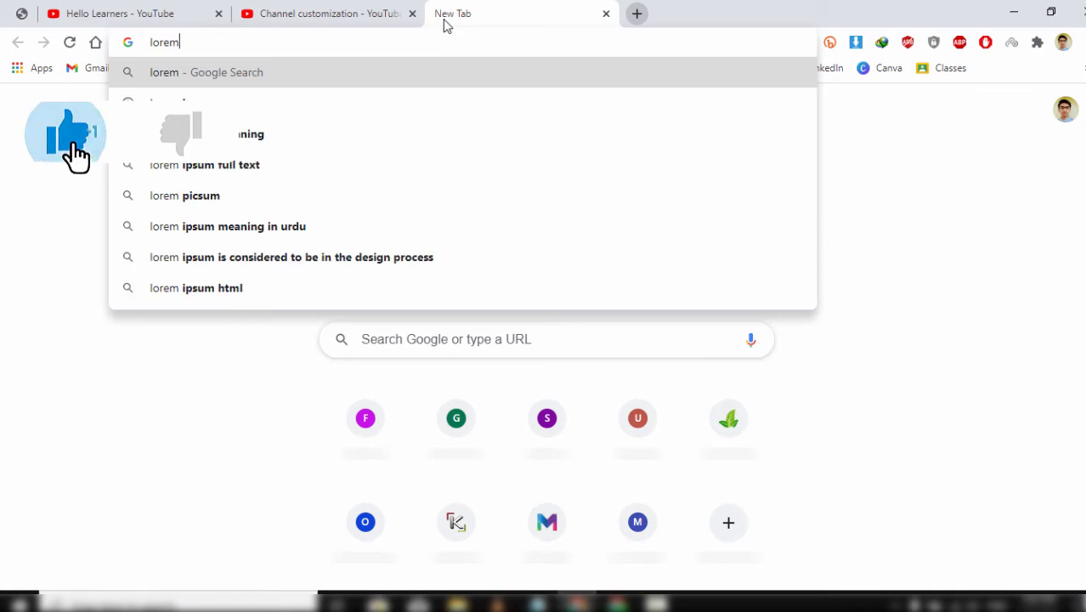
key(Down)
key(Return)
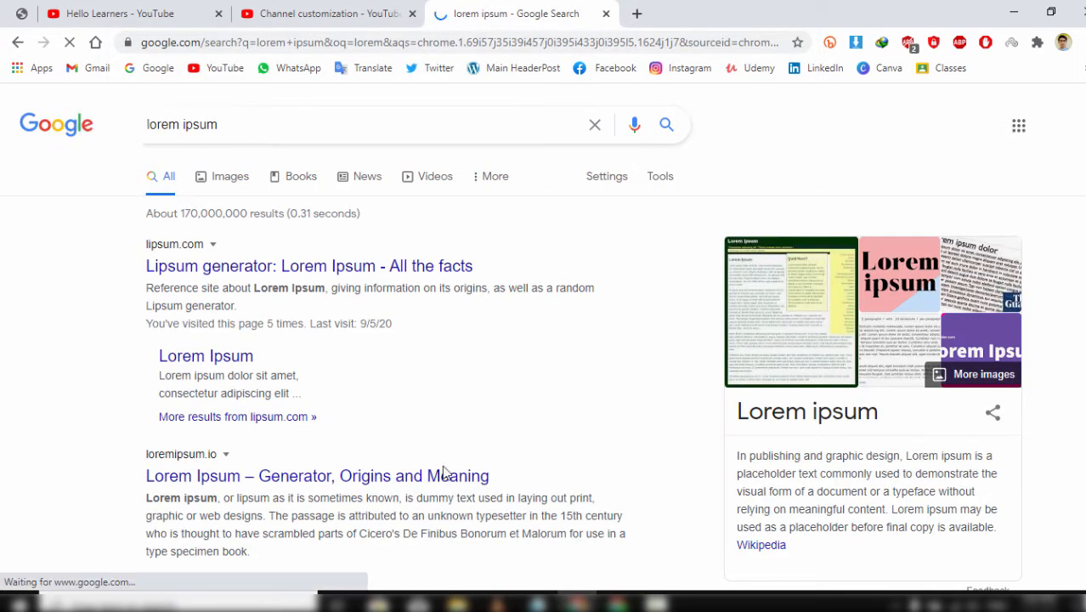
scroll(441, 475, down, 3)
drag(310, 310, 143, 271)
right_click(143, 270)
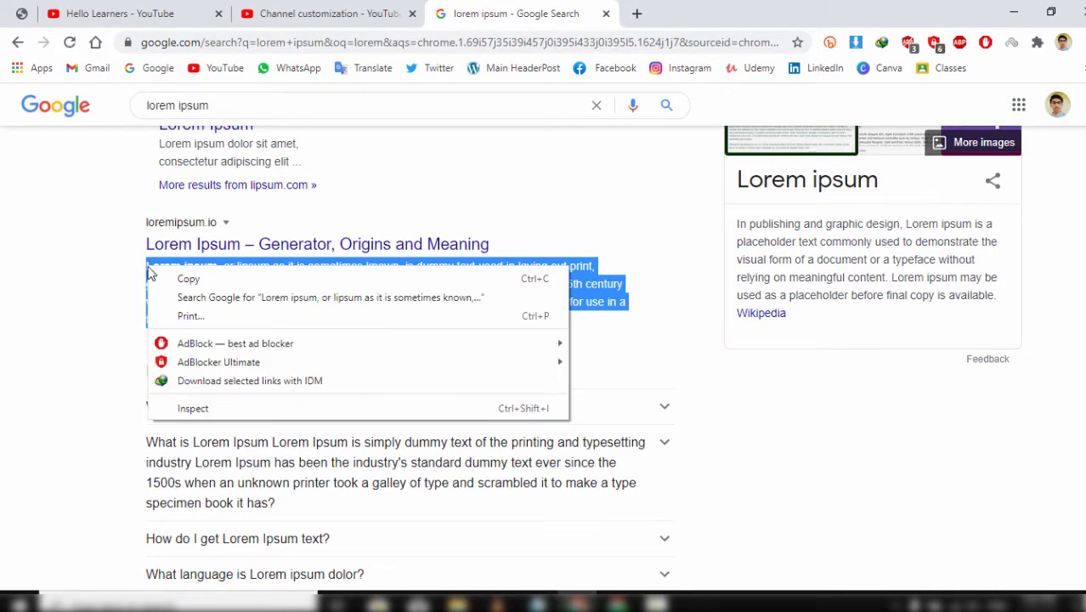
click(178, 278)
key(ctrl+shift+Tab)
key(ctrl+v)
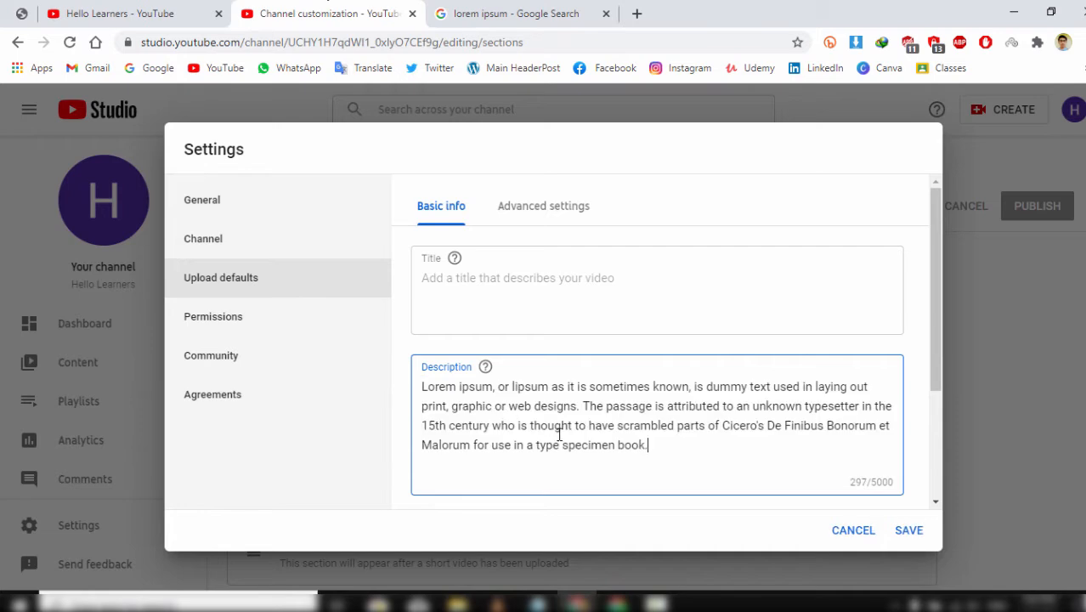
- Keep upload visibility Public, add tags hello learners, etc and lorem, and save
scroll(557, 433, down, 3)
click(550, 378)
click(550, 377)
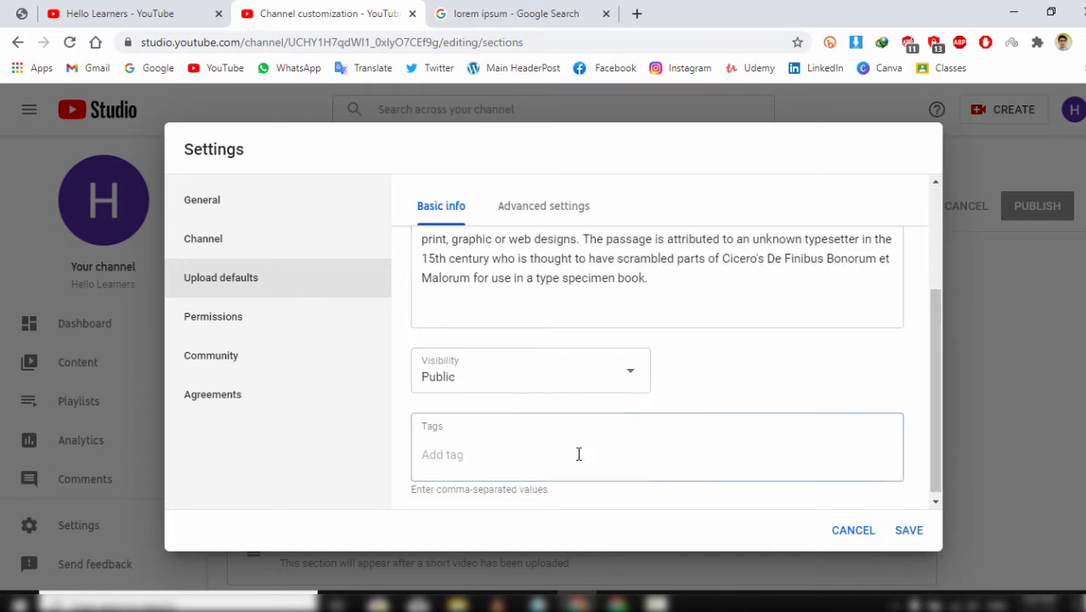
click(569, 455)
text(hpo)
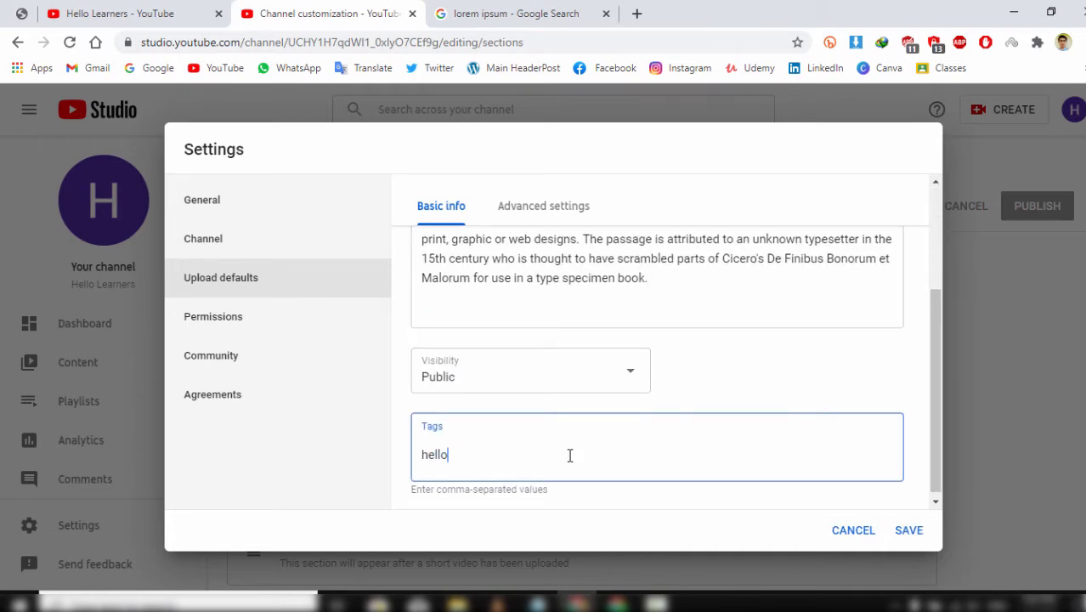
text(,et)
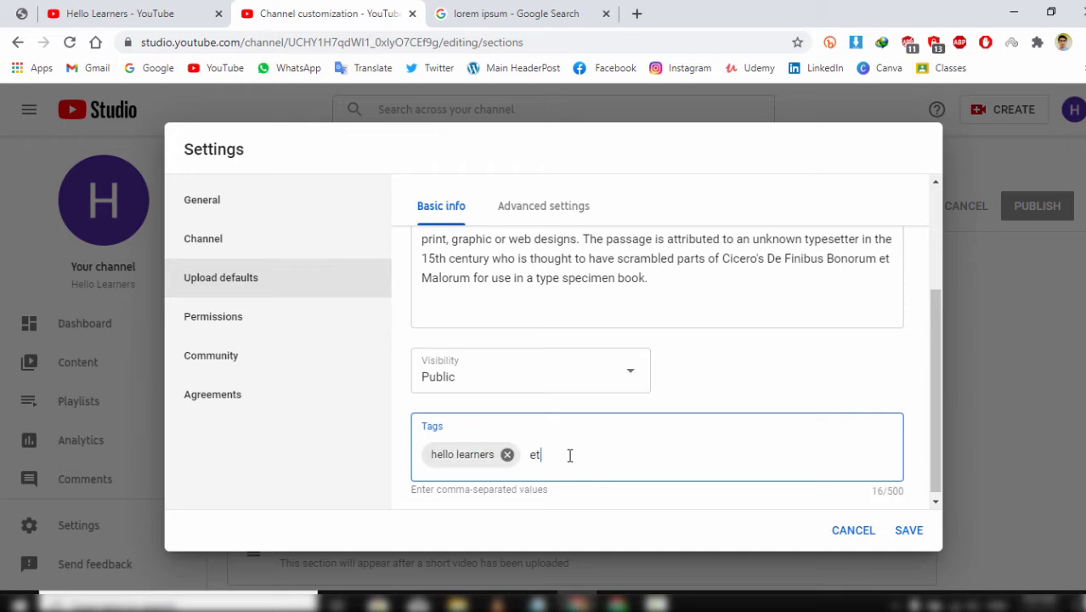
text(c,)
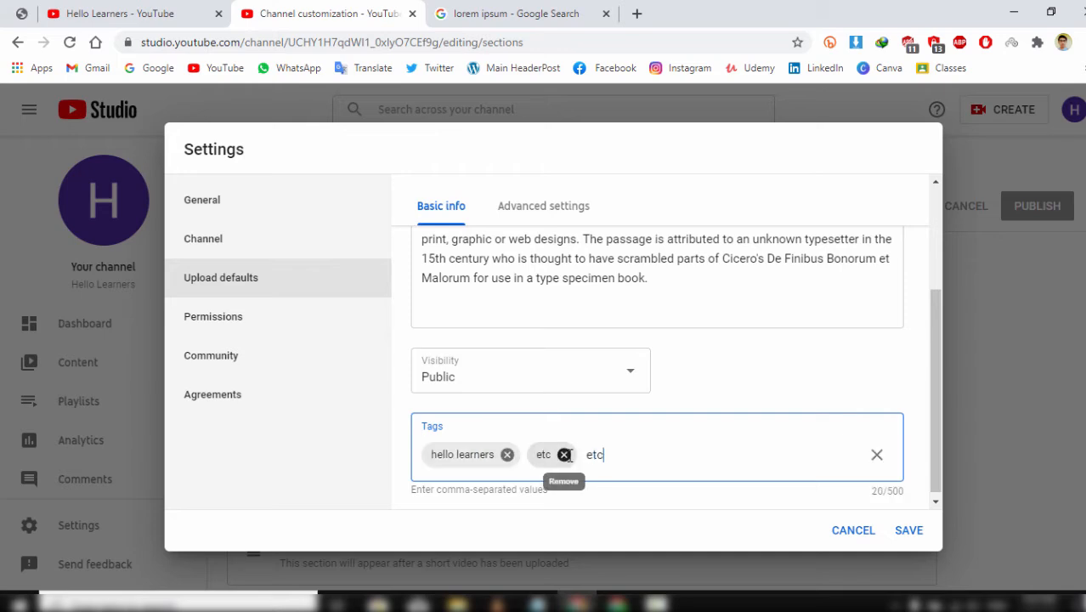
scroll(713, 456, down, 1)
scroll(705, 456, up, 1)
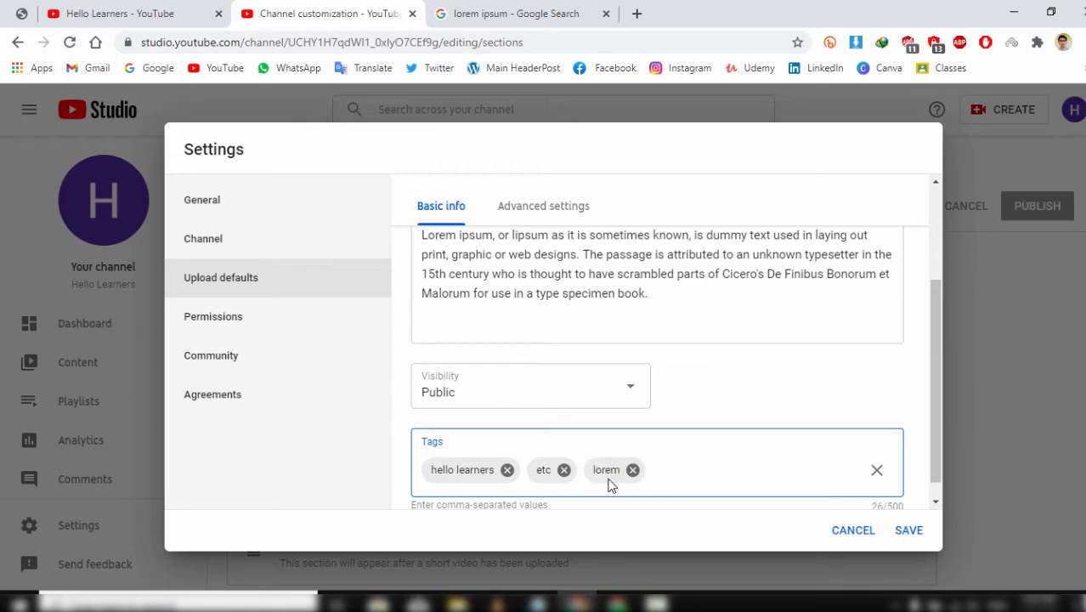
click(922, 532)
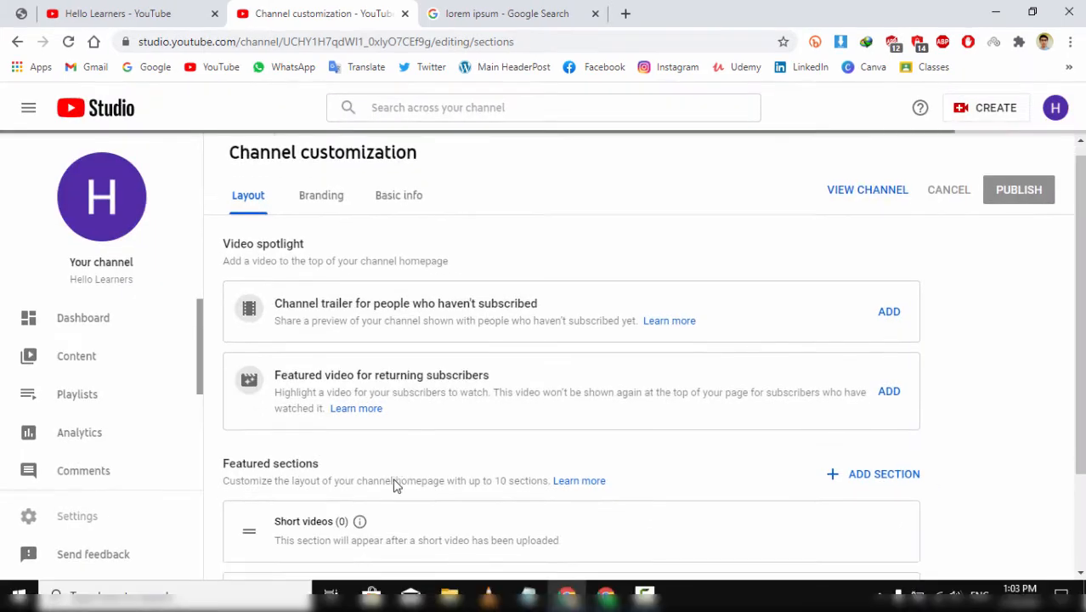
- Open the video picker for 'Channel trailer for people who haven't subscribed' on the Layout tab
scroll(392, 489, down, 2)
scroll(291, 334, up, 2)
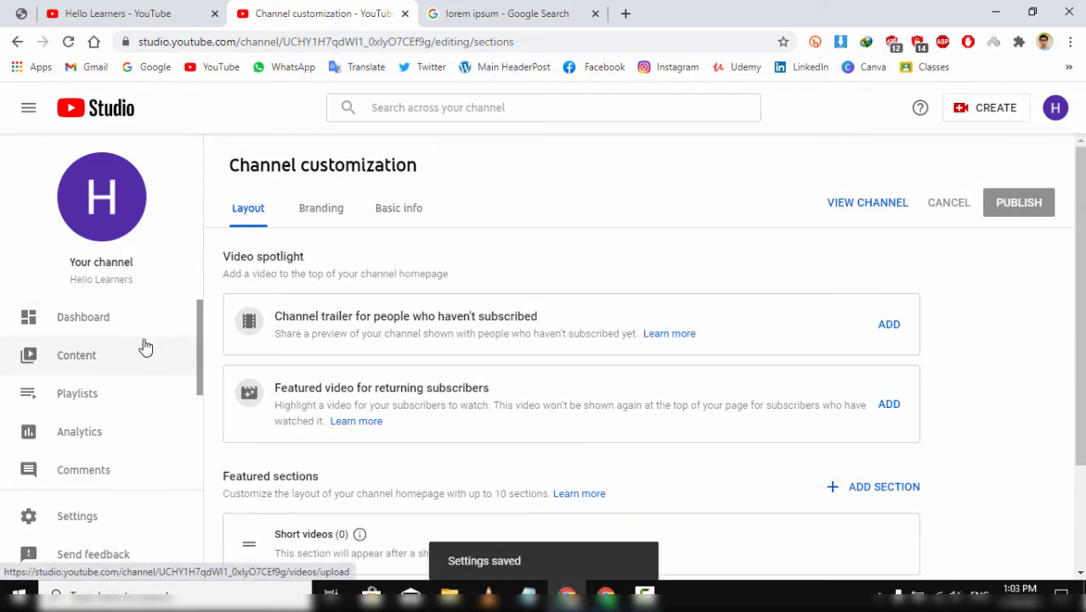
scroll(141, 346, down, 2)
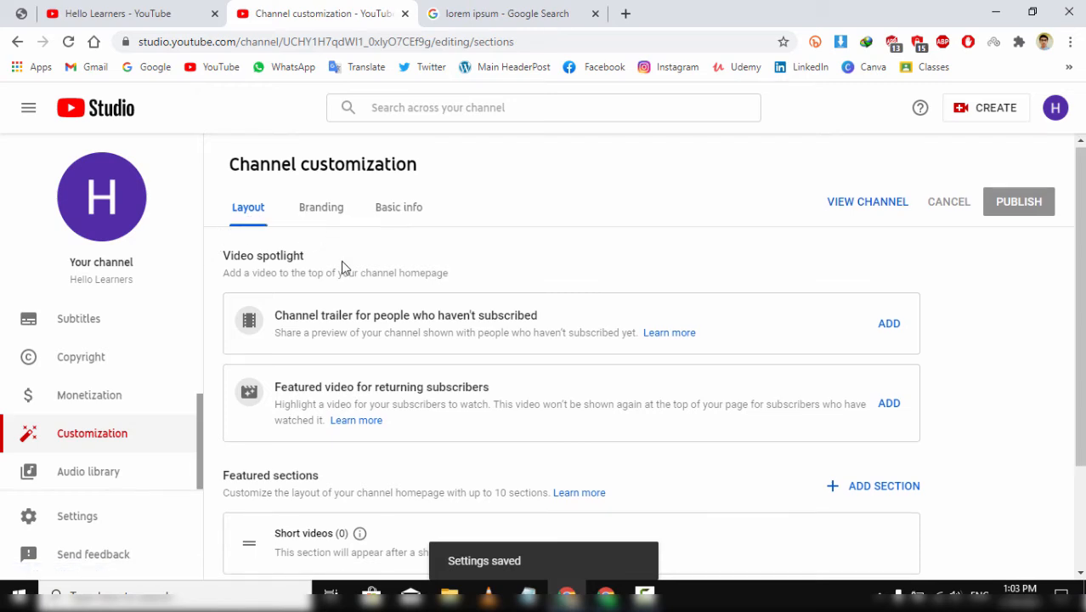
scroll(342, 267, down, 2)
scroll(344, 267, up, 2)
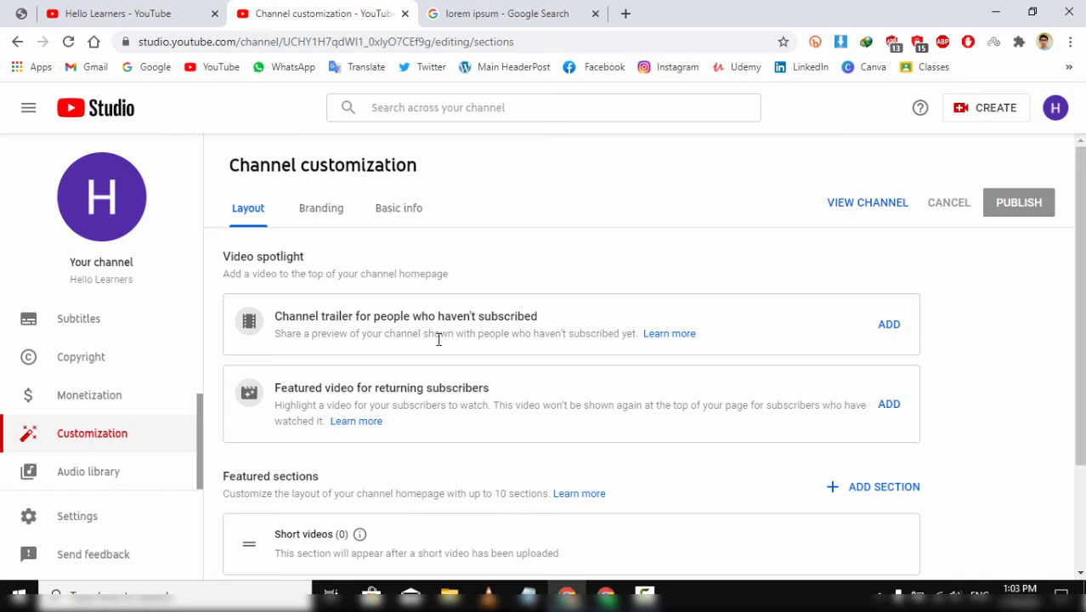
click(881, 336)
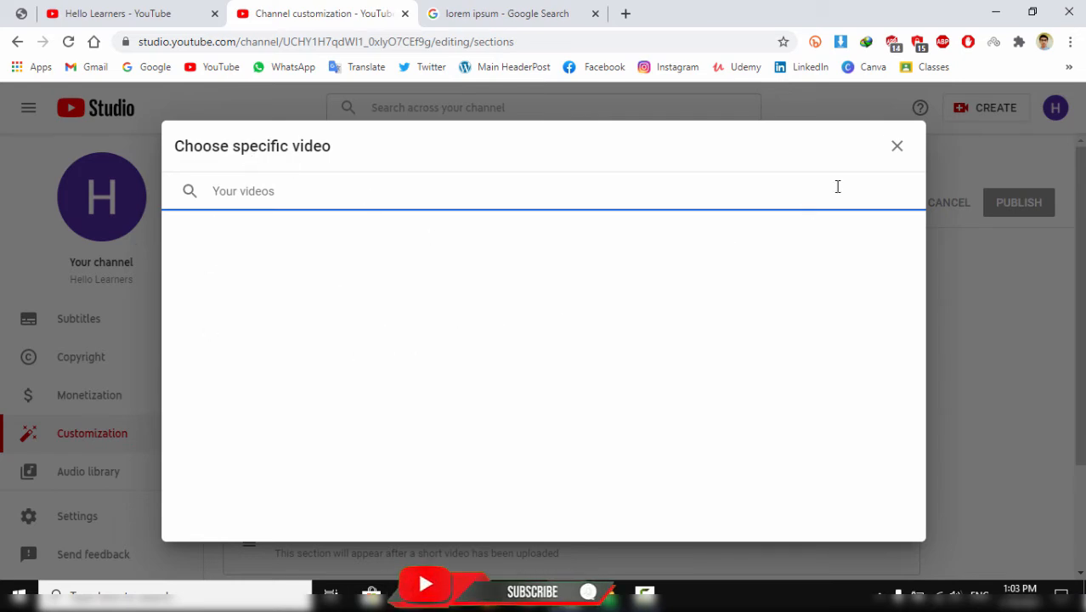
- Dismiss the empty 'Choose specific video' picker without adding a channel trailer
click(899, 152)
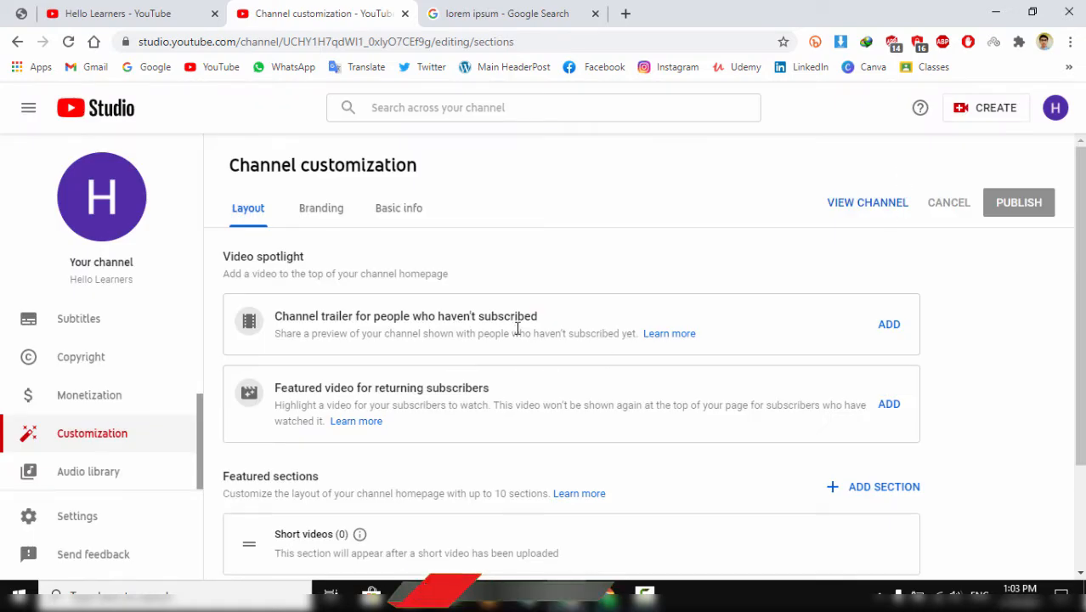
drag(540, 319, 260, 323)
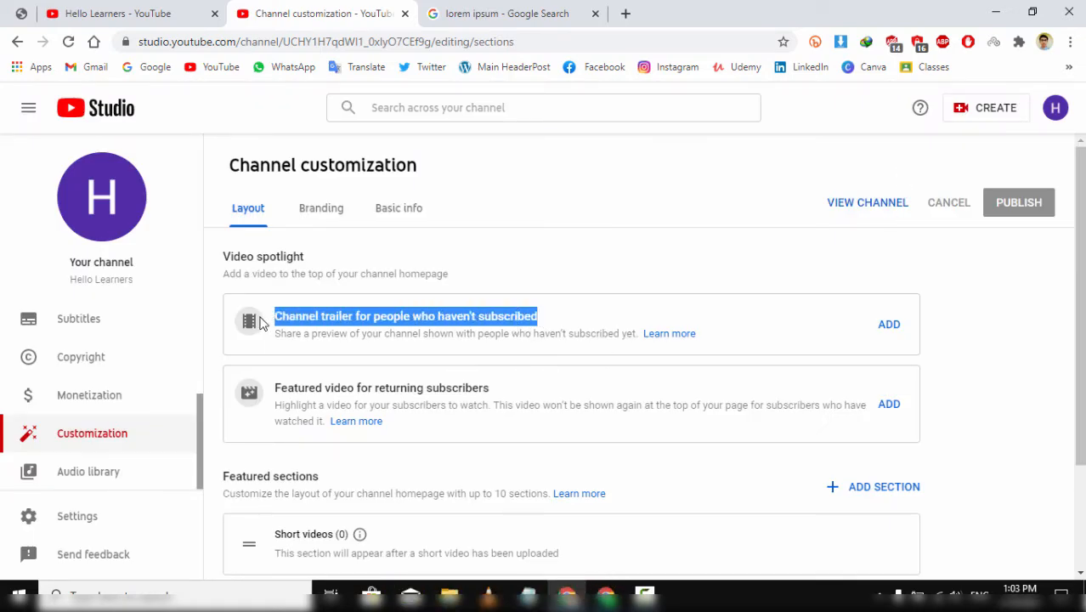
click(691, 325)
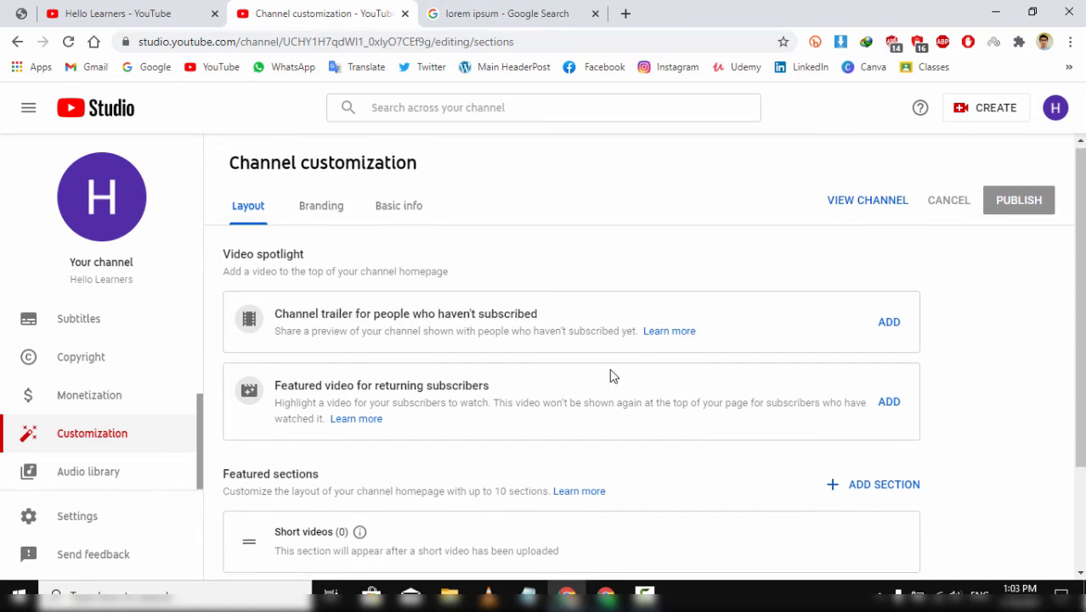
scroll(611, 376, down, 1)
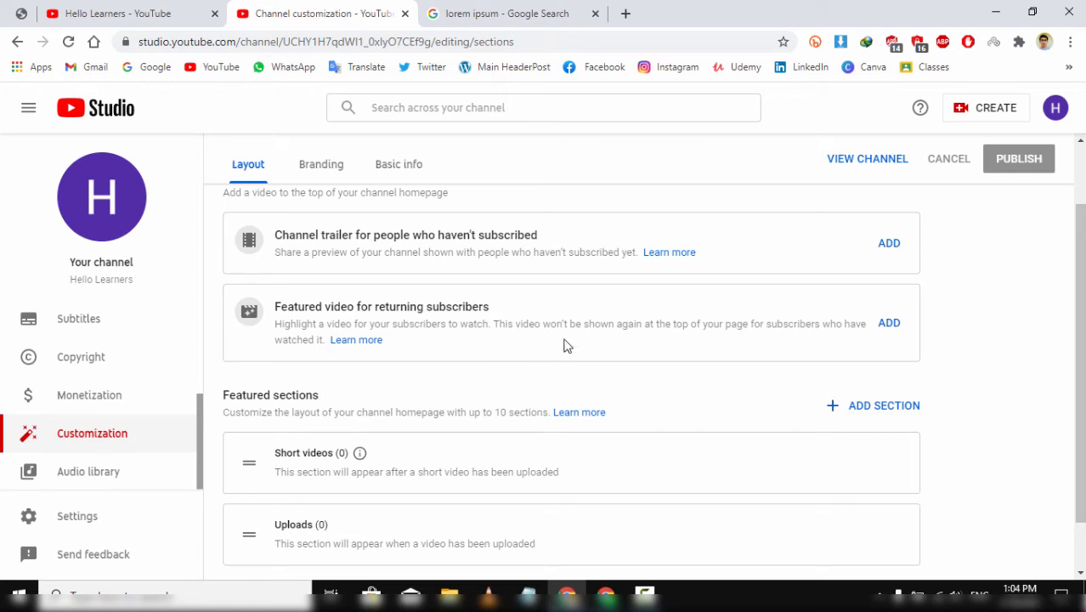
scroll(567, 345, down, 1)
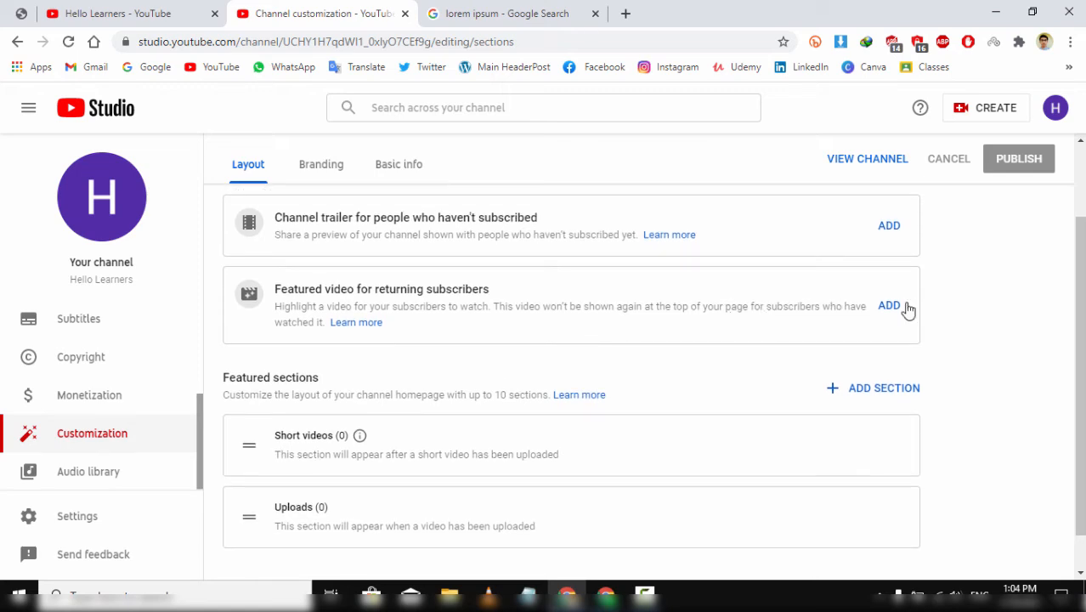
- Skip the featured video picker and go to the empty channel description in Basic info
click(889, 306)
key(Escape)
click(321, 164)
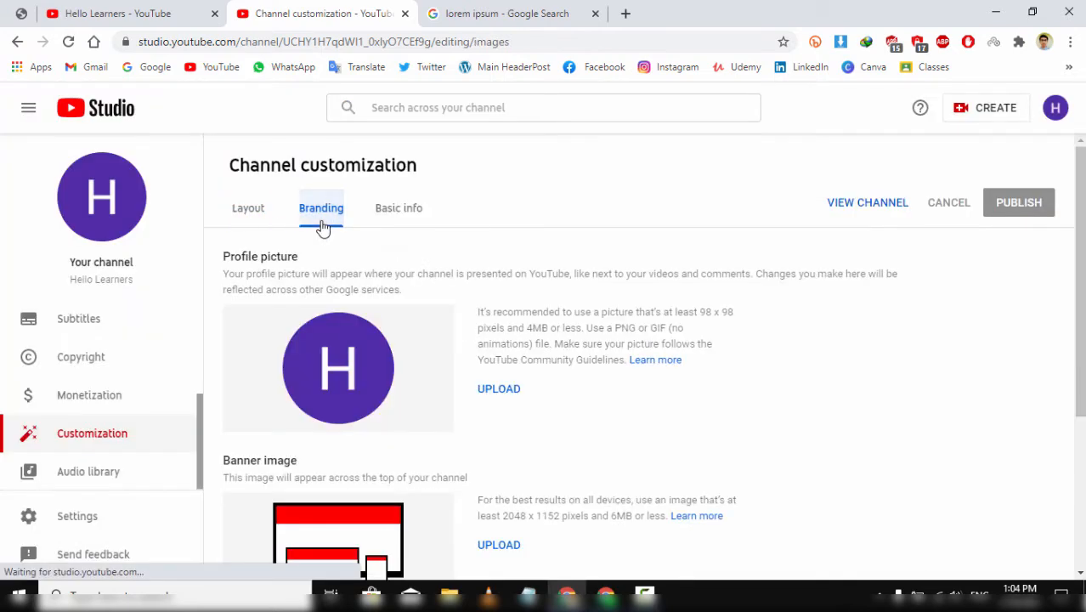
scroll(497, 412, down, 3)
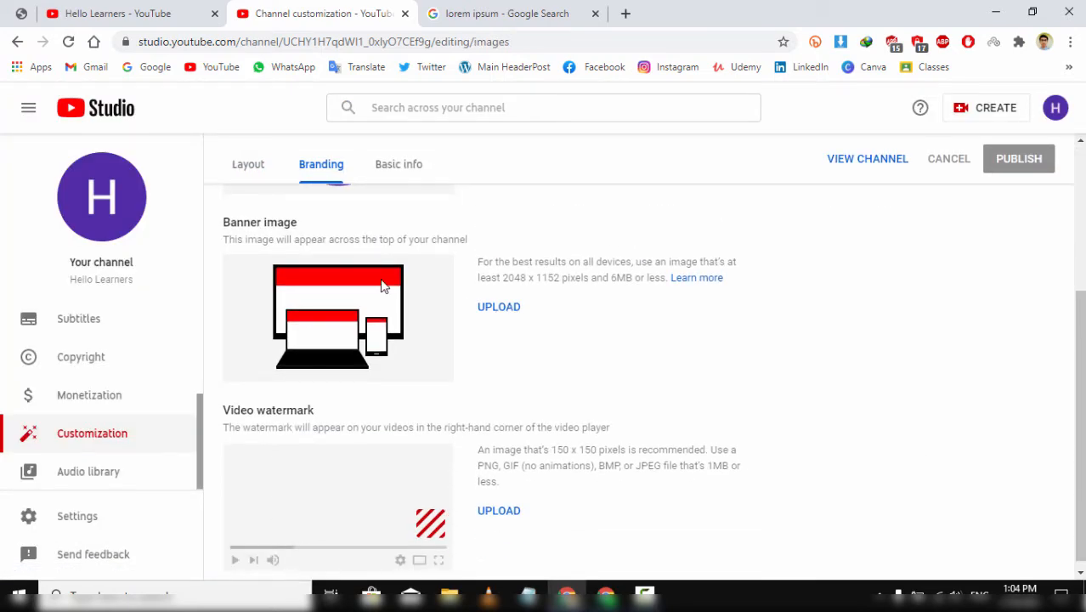
scroll(434, 427, down, 1)
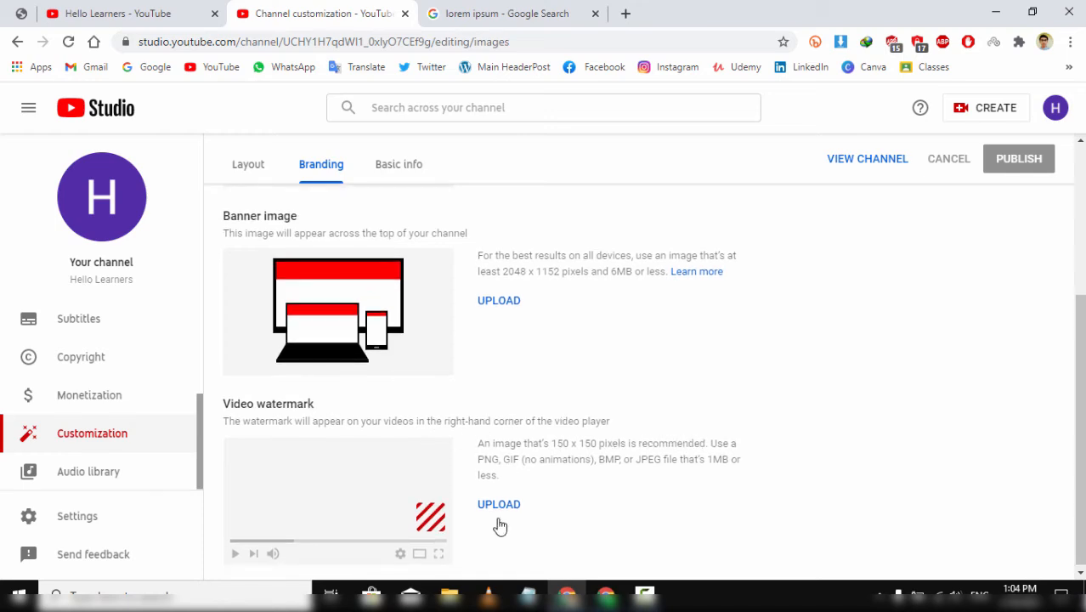
scroll(526, 316, up, 3)
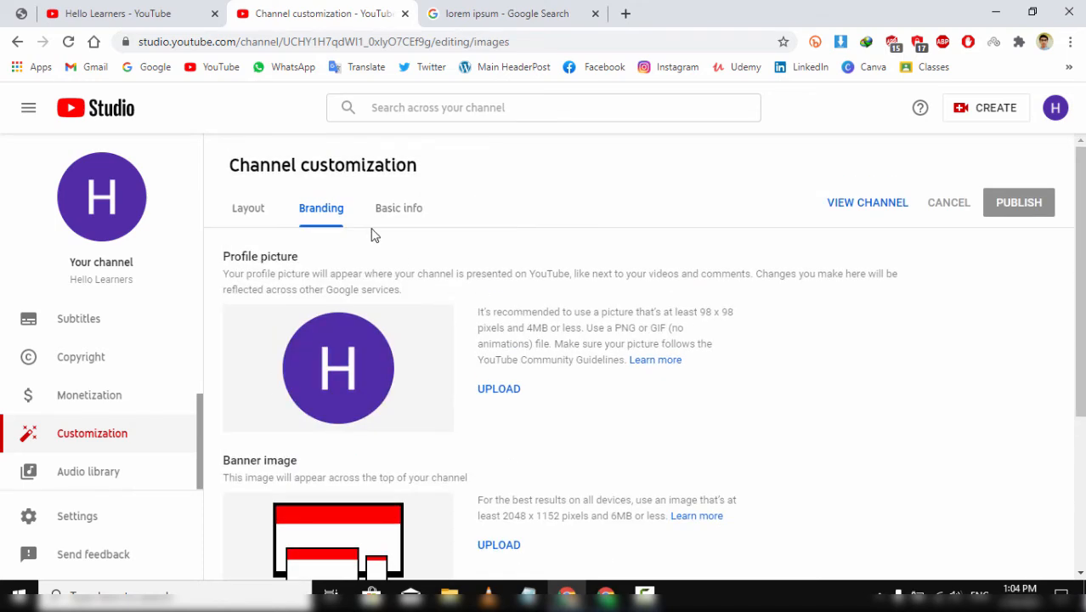
click(400, 213)
click(412, 385)
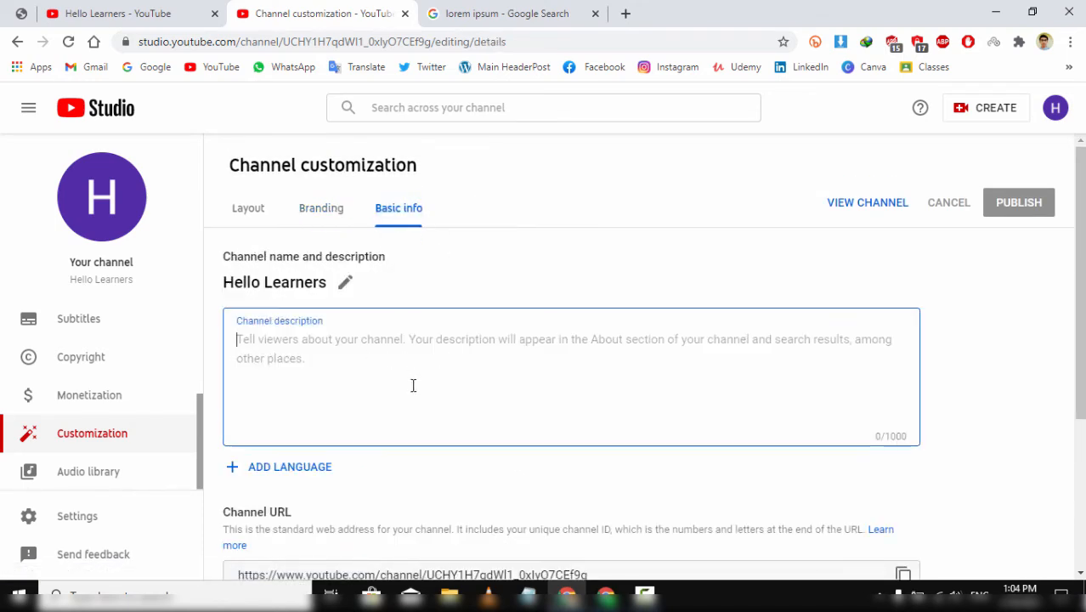
scroll(401, 366, down, 1)
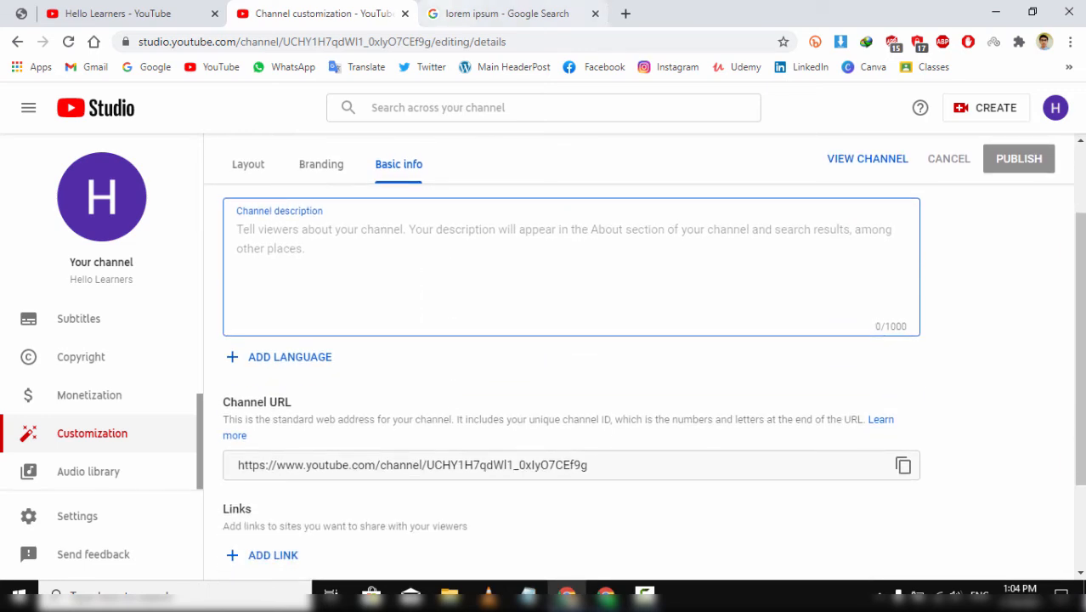
- Copy the Wikipedia lorem ipsum definition paragraph from the Google results
click(543, 13)
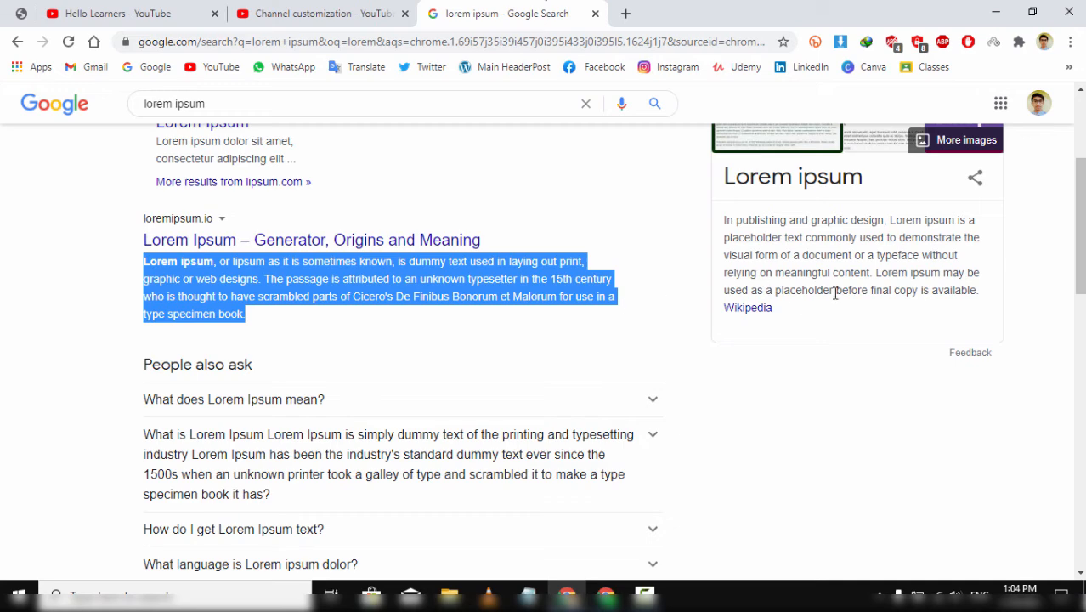
drag(977, 289, 722, 221)
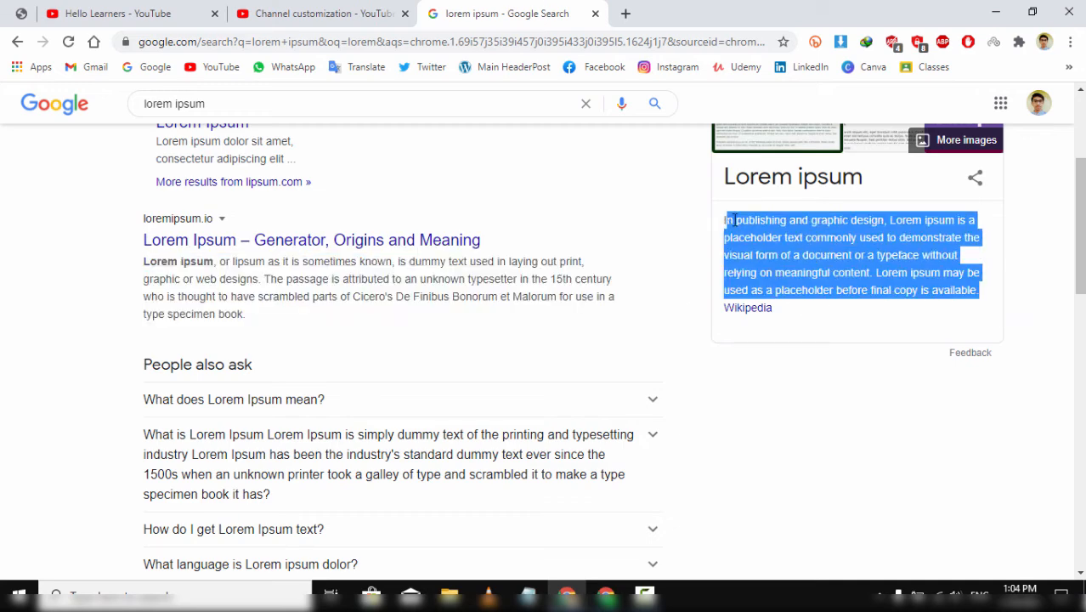
right_click(731, 223)
click(747, 232)
click(308, 10)
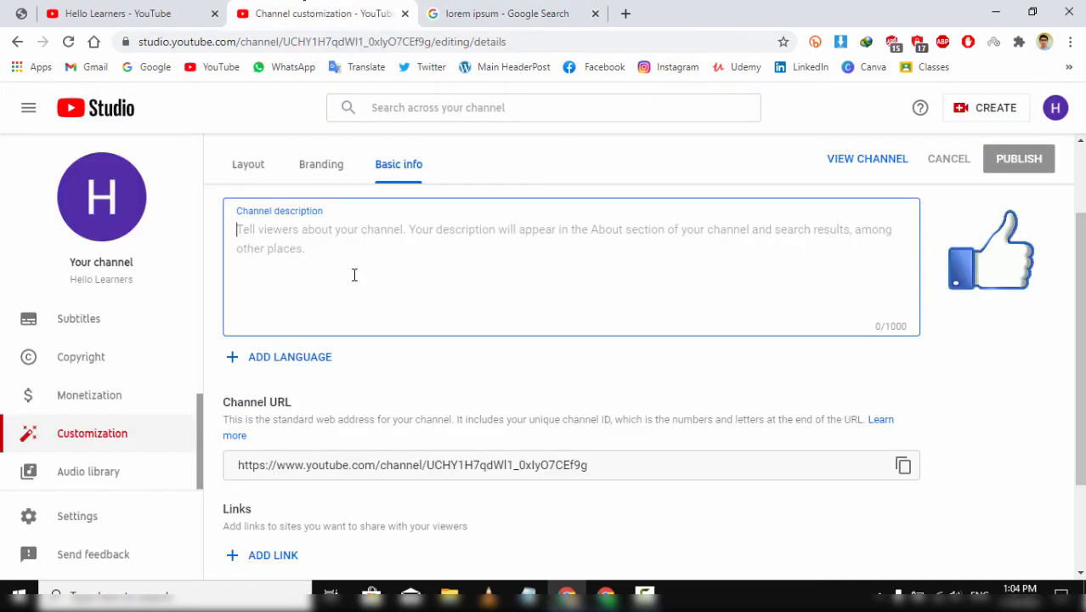
- Paste the lorem ipsum paragraph into the channel description and add a line reading 'etc....'
key(ctrl+v)
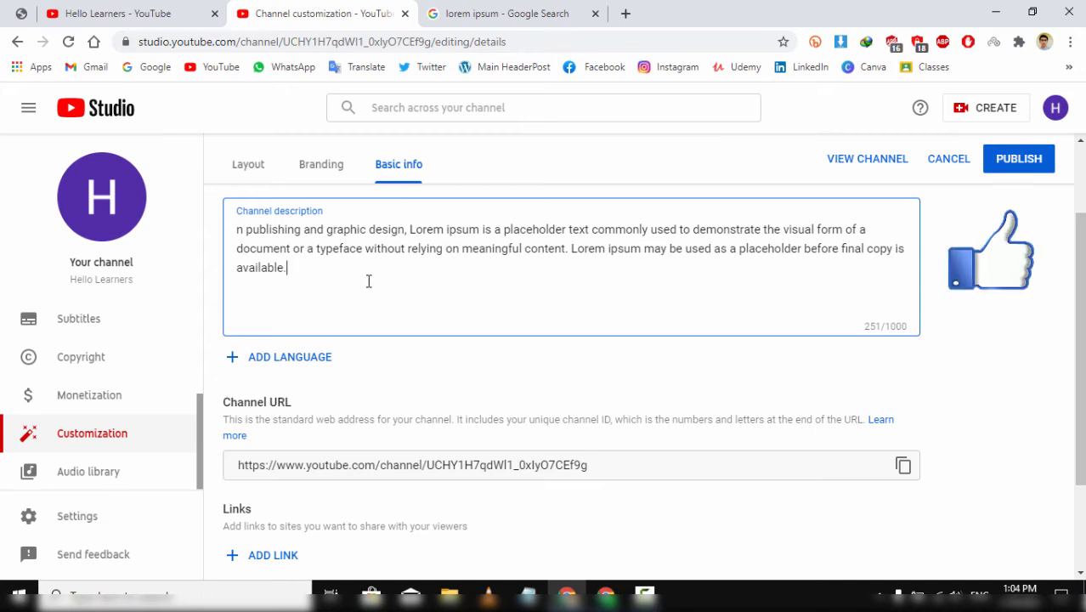
key(Return)
text(etc....)
key(Return)
scroll(416, 386, down, 3)
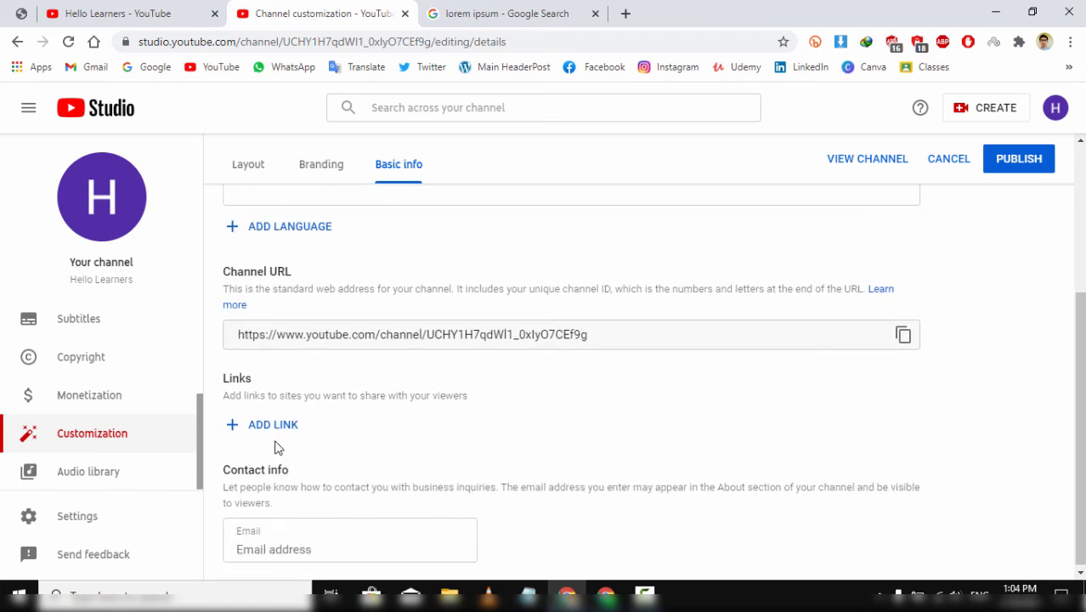
- Add a channel link titled 'facebook' and set links on banner to None
click(255, 425)
scroll(352, 453, down, 4)
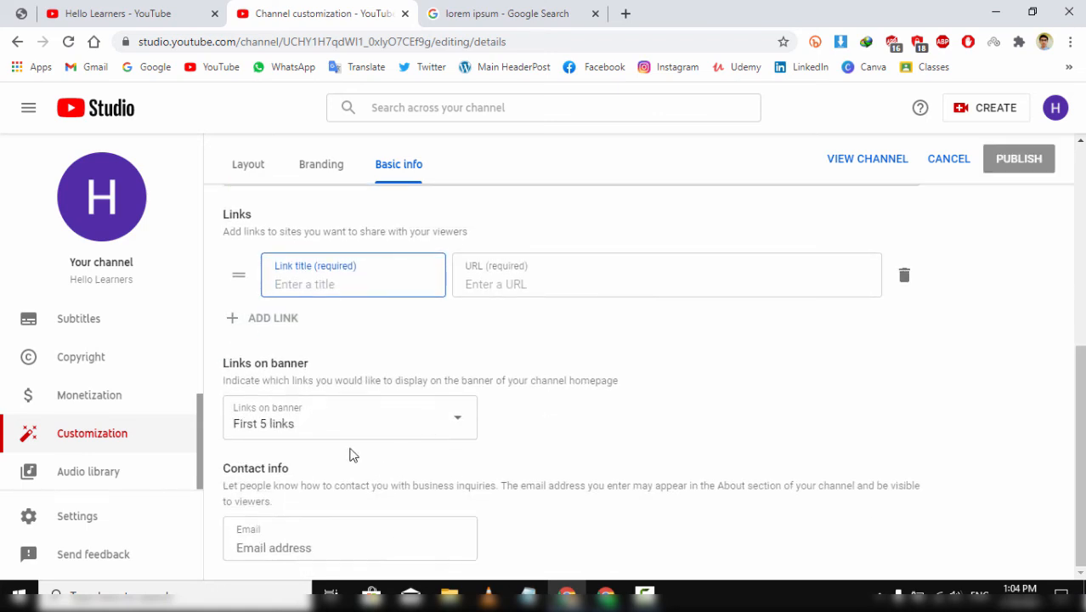
click(324, 429)
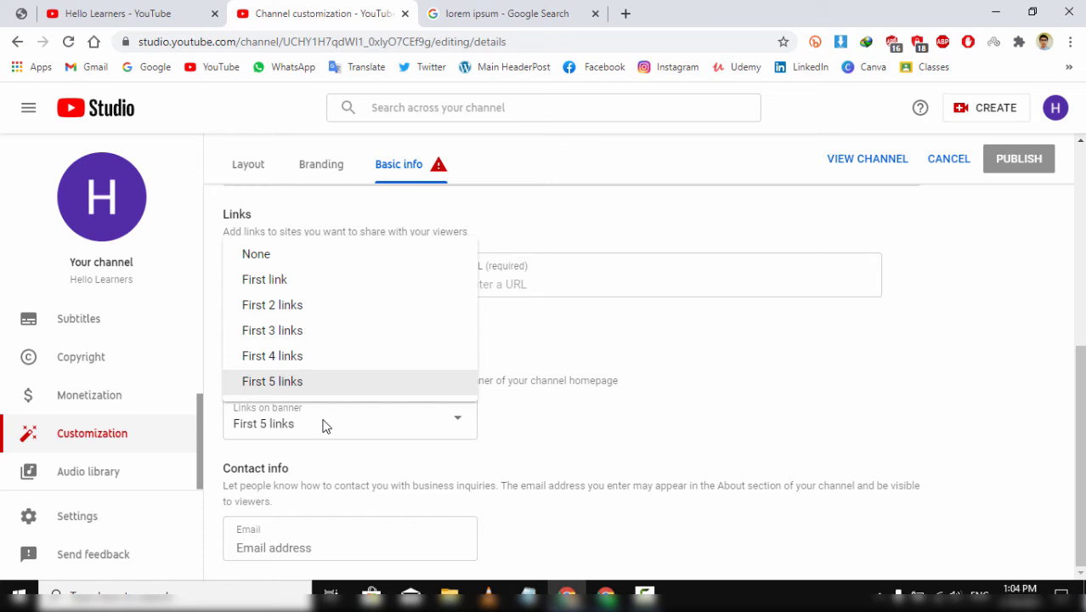
click(261, 253)
click(308, 284)
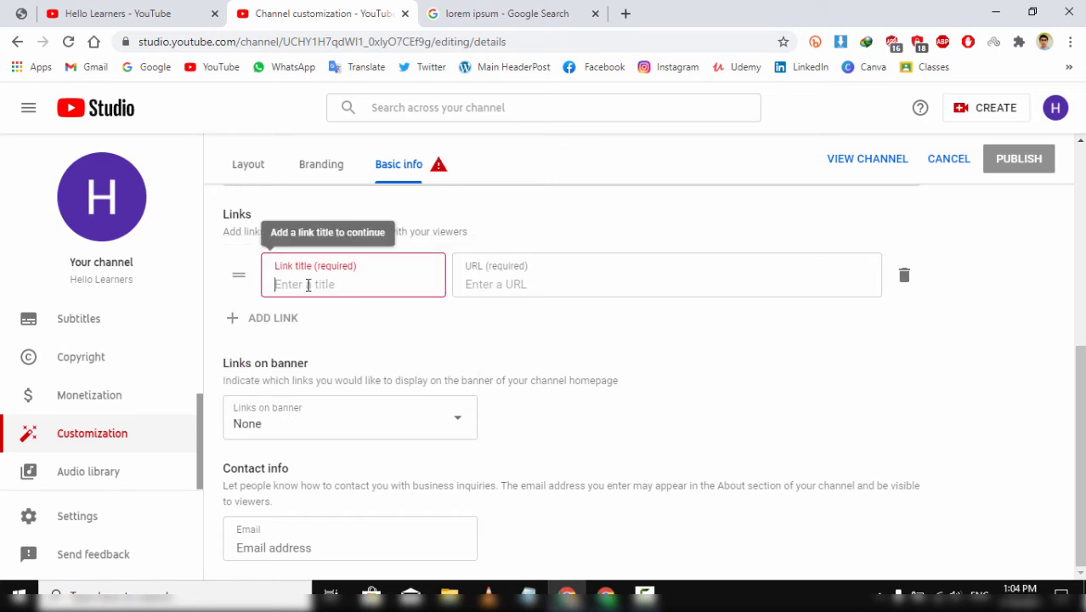
text(facen)
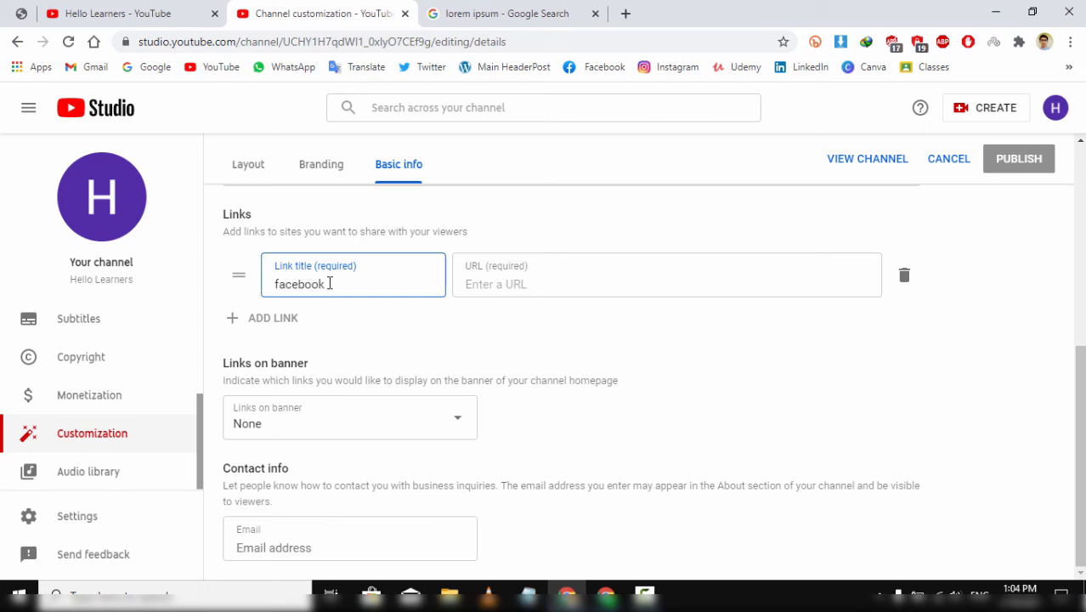
click(518, 284)
- Copy the Facebook page address from the search results tab and return to Studio
click(528, 10)
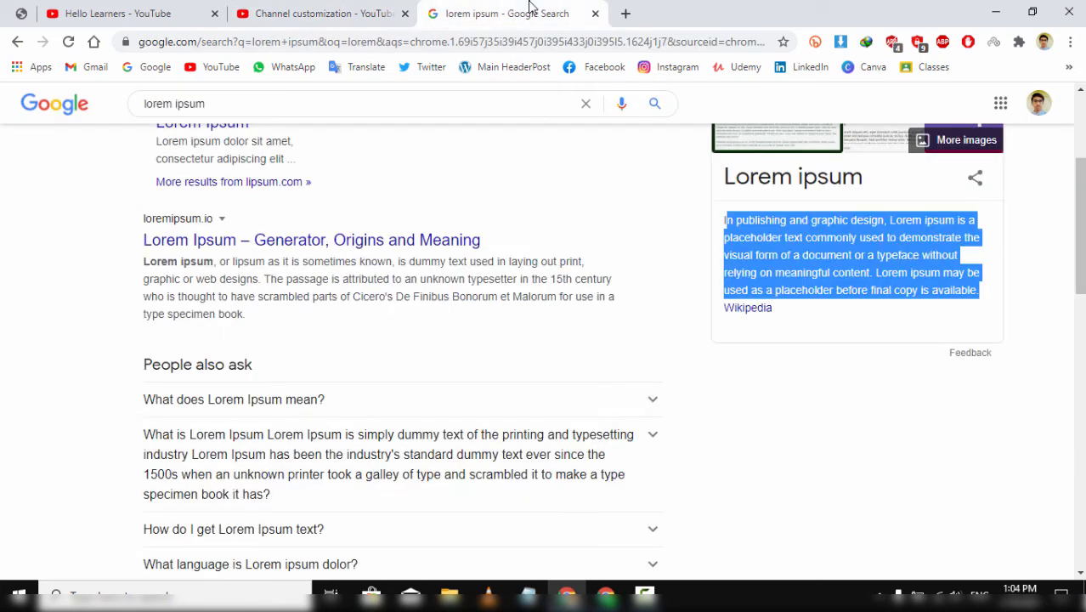
click(599, 66)
click(504, 35)
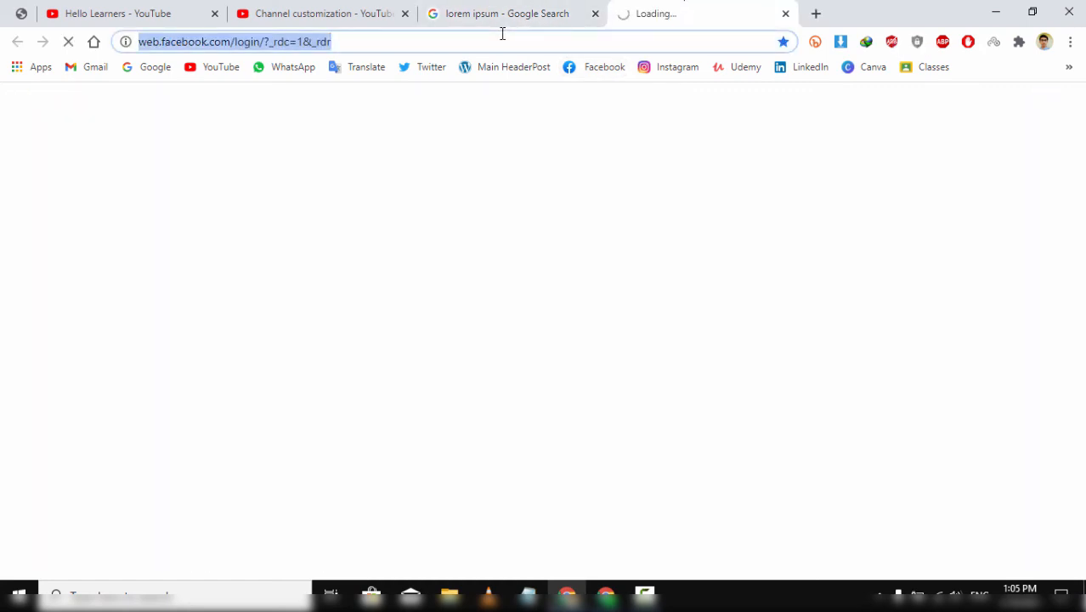
click(500, 9)
click(331, 13)
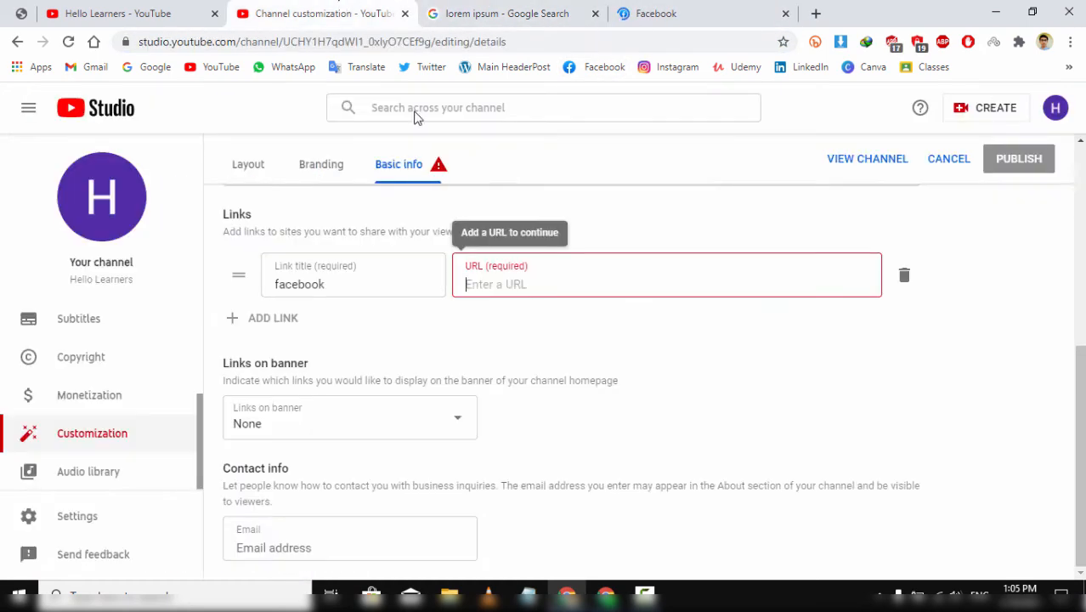
key(ctrl+v)
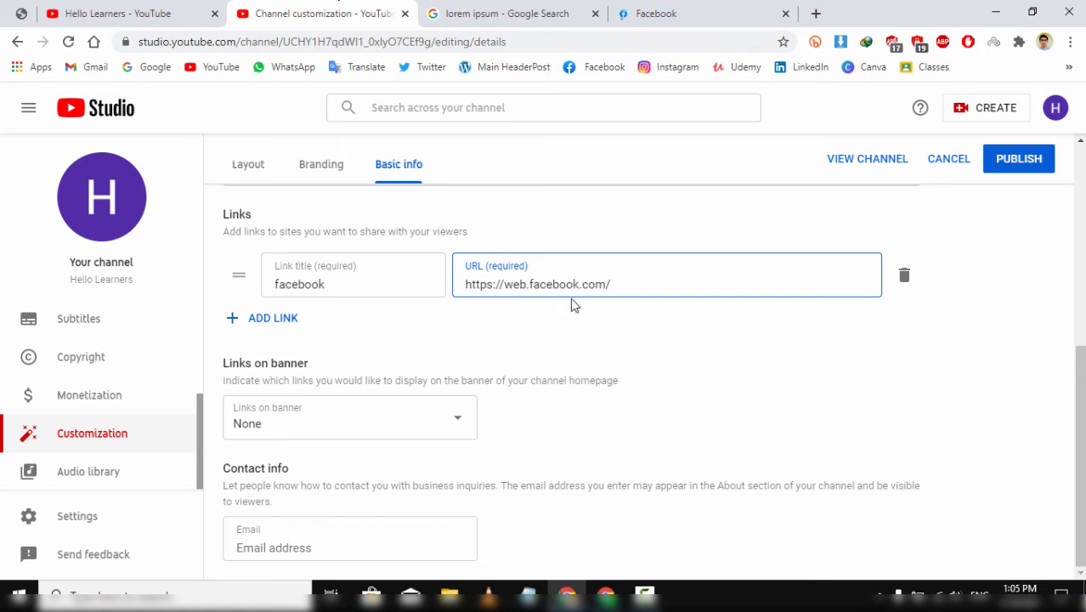
click(410, 427)
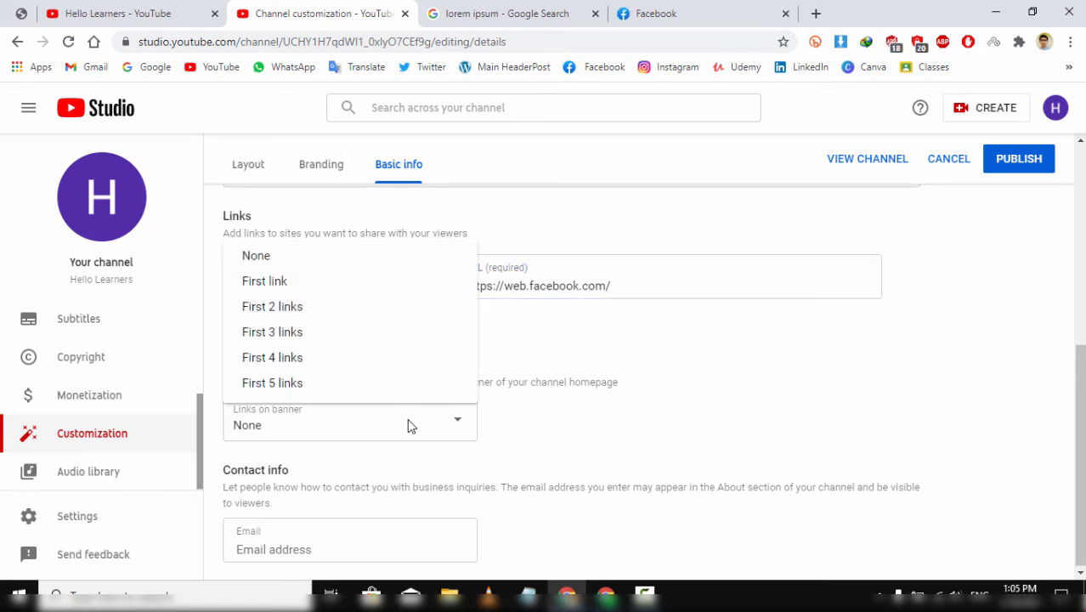
click(504, 485)
click(415, 444)
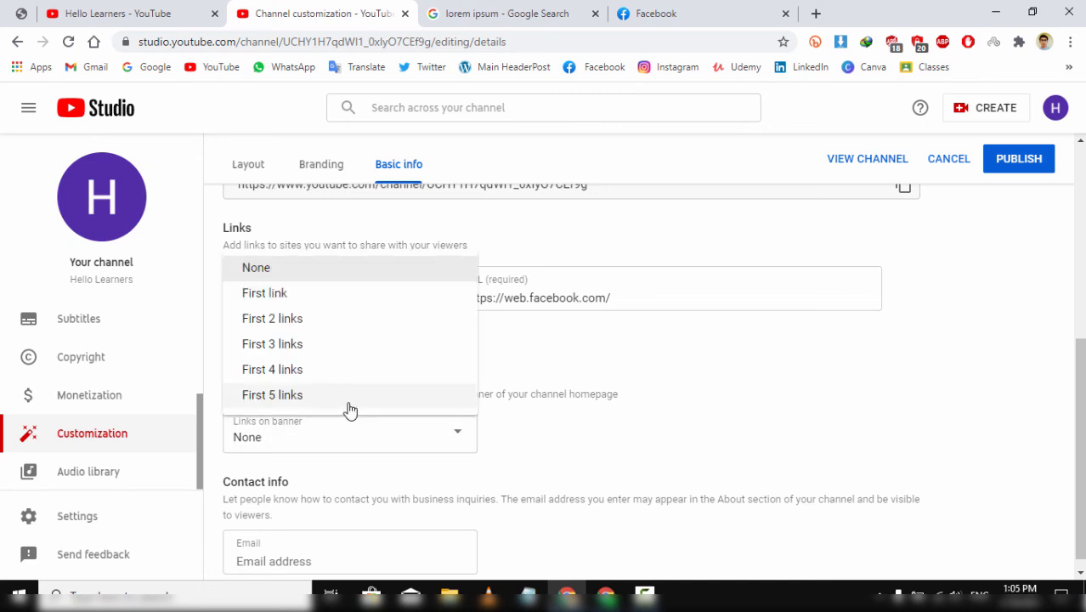
click(286, 296)
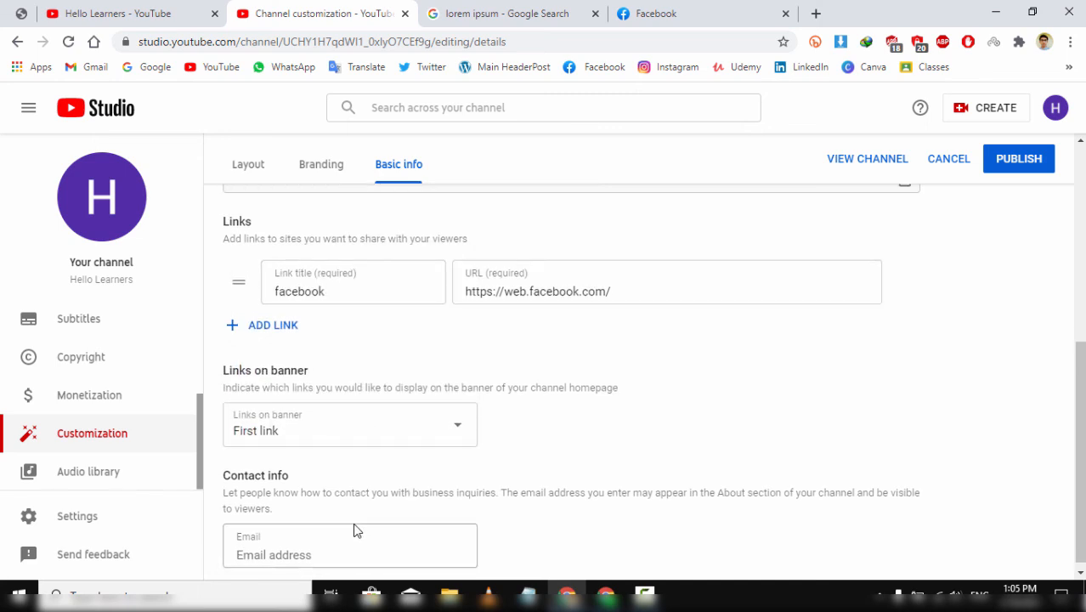
- Enter a contact email address in Contact info and publish the channel changes
click(368, 544)
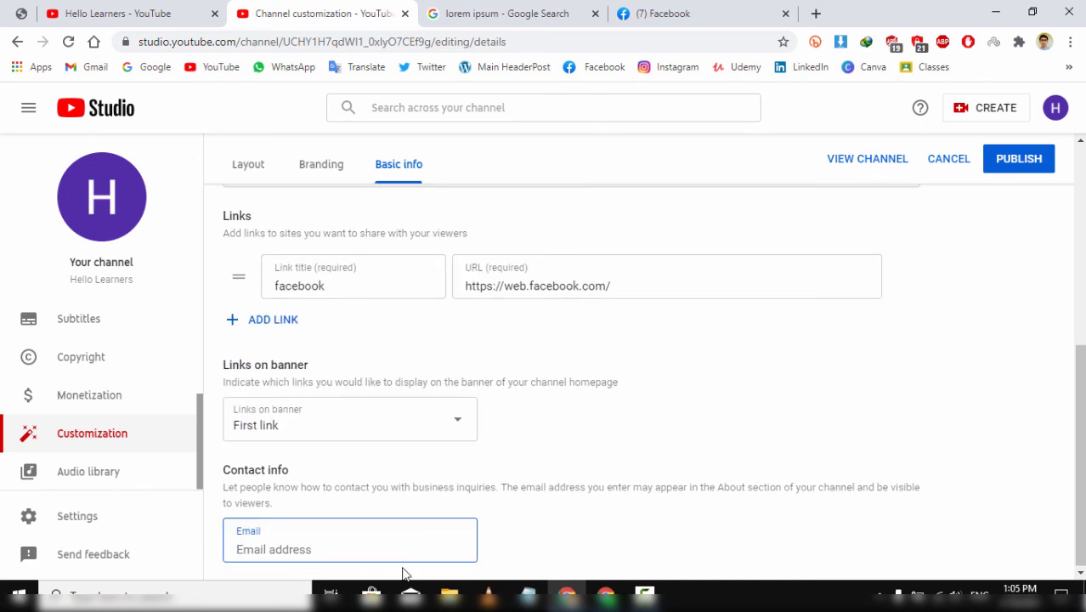
text(acs)
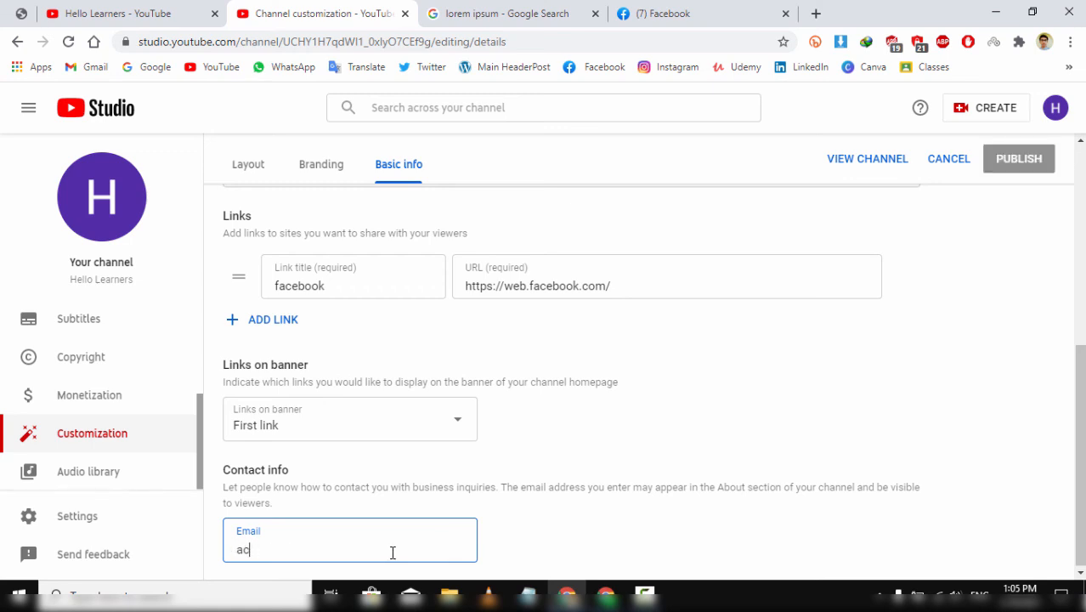
key(BackSpace)
key(BackSpace)
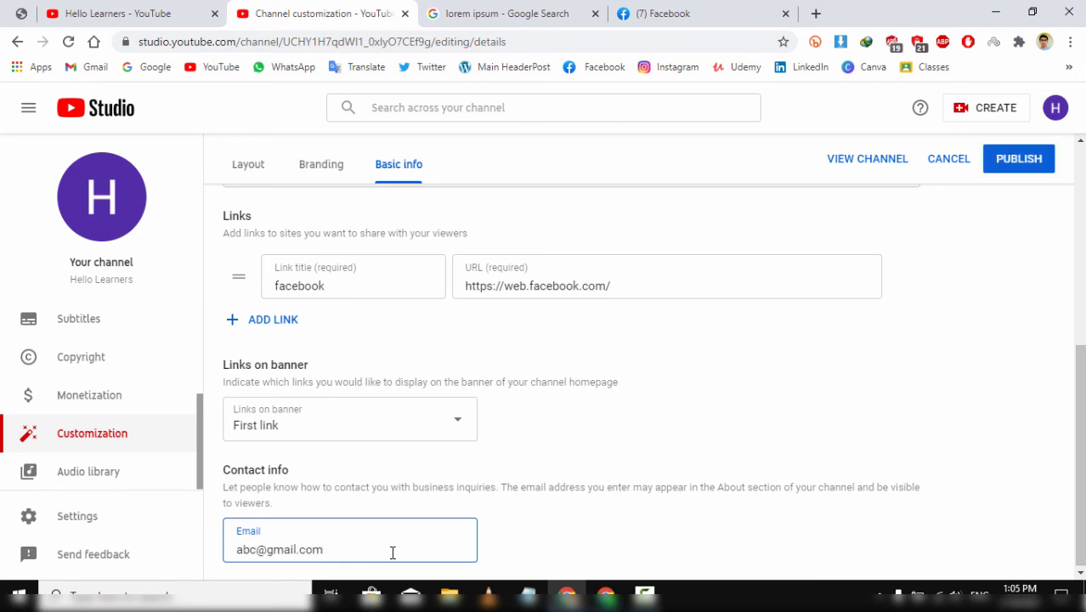
click(1014, 161)
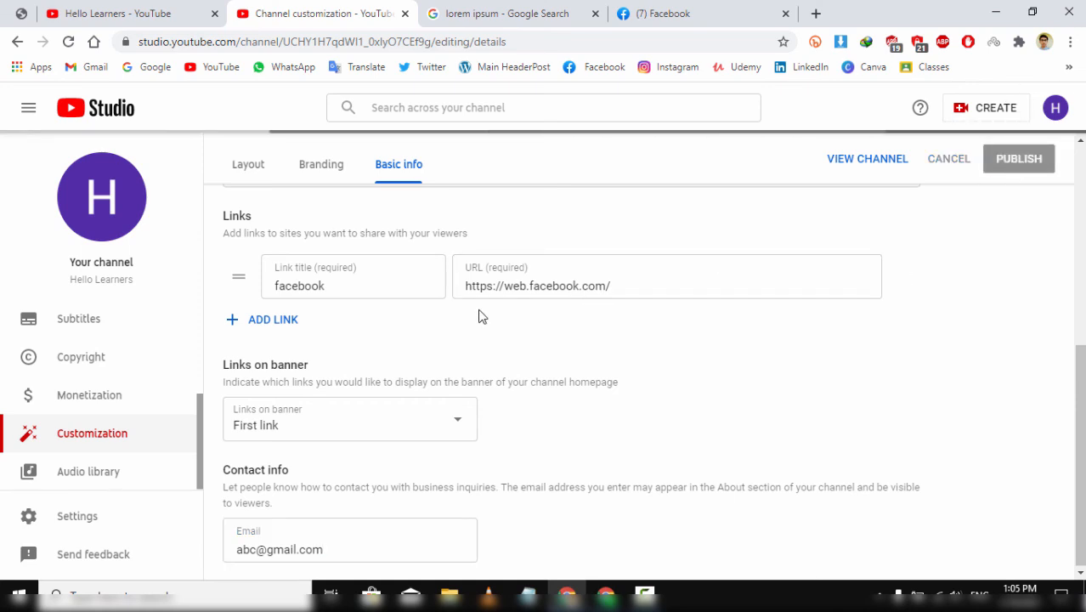
- Open the Channel dashboard, which shows 0 subscribers
scroll(214, 268, up, 5)
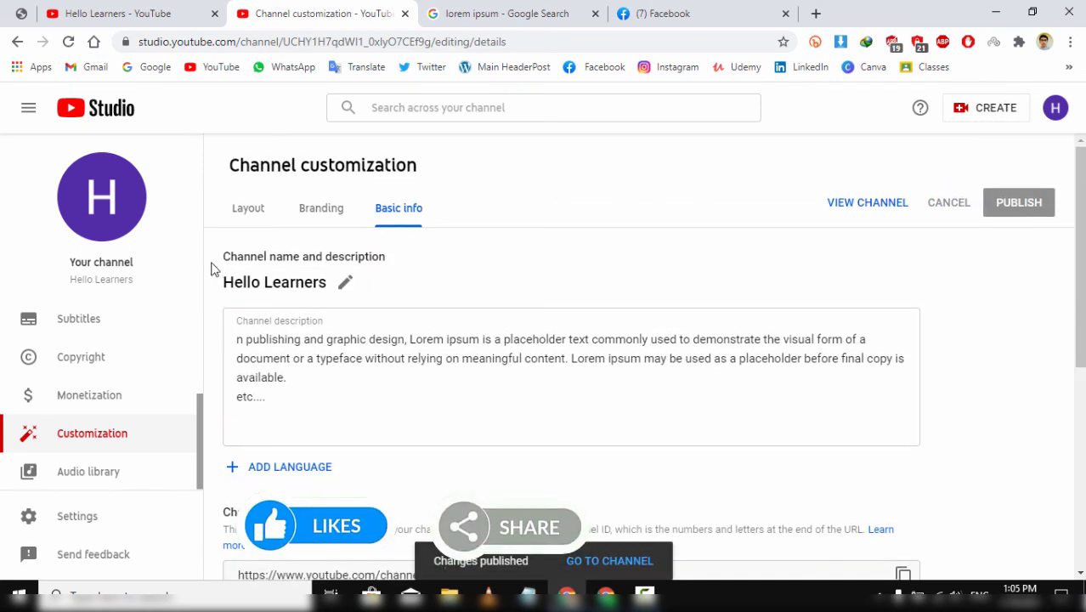
click(104, 119)
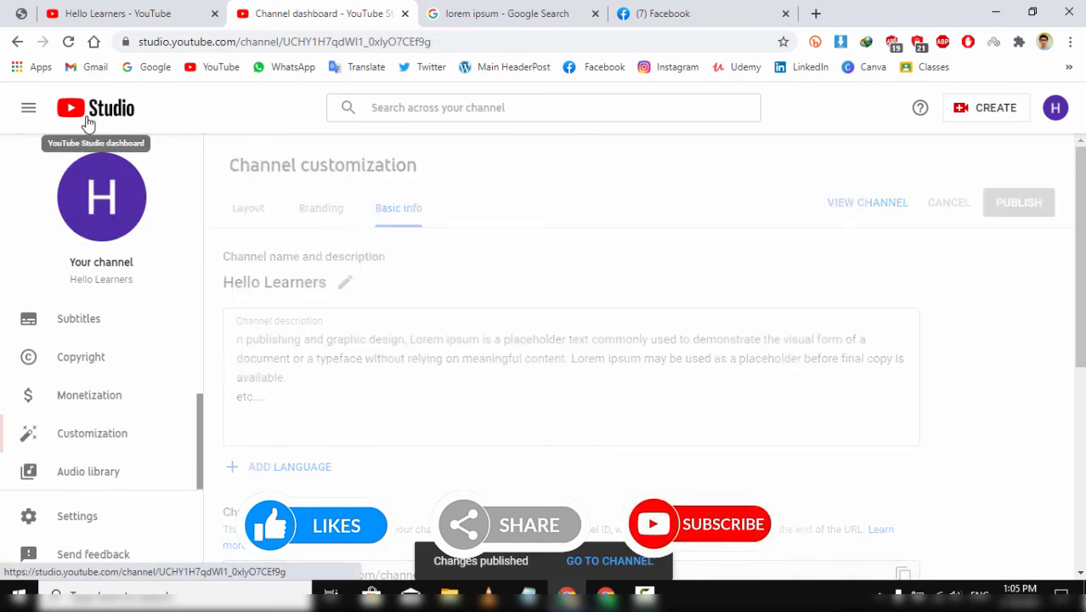
scroll(339, 450, down, 3)
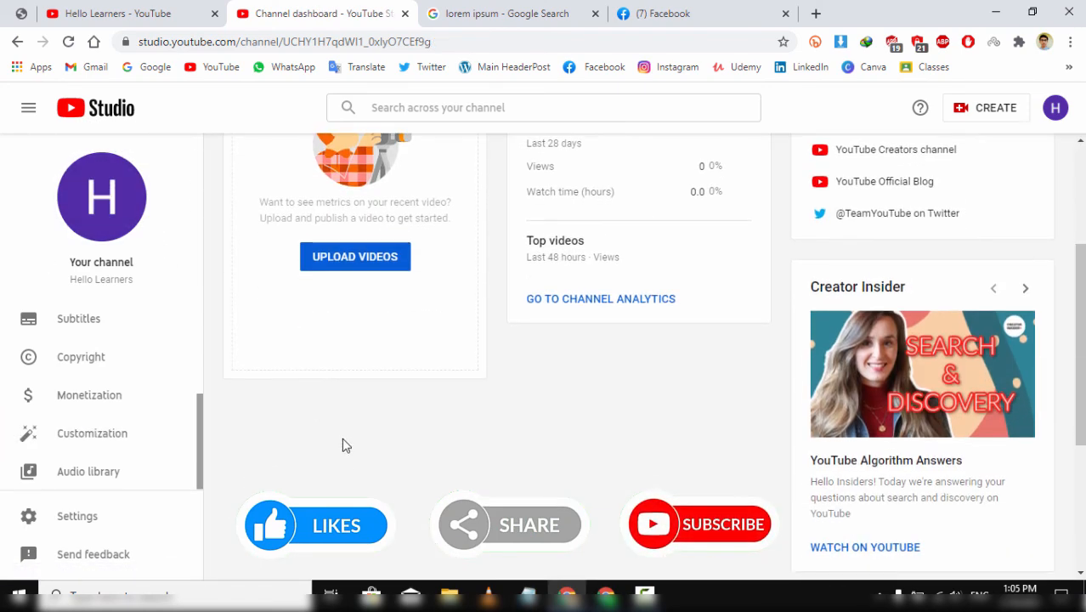
scroll(343, 456, up, 2)
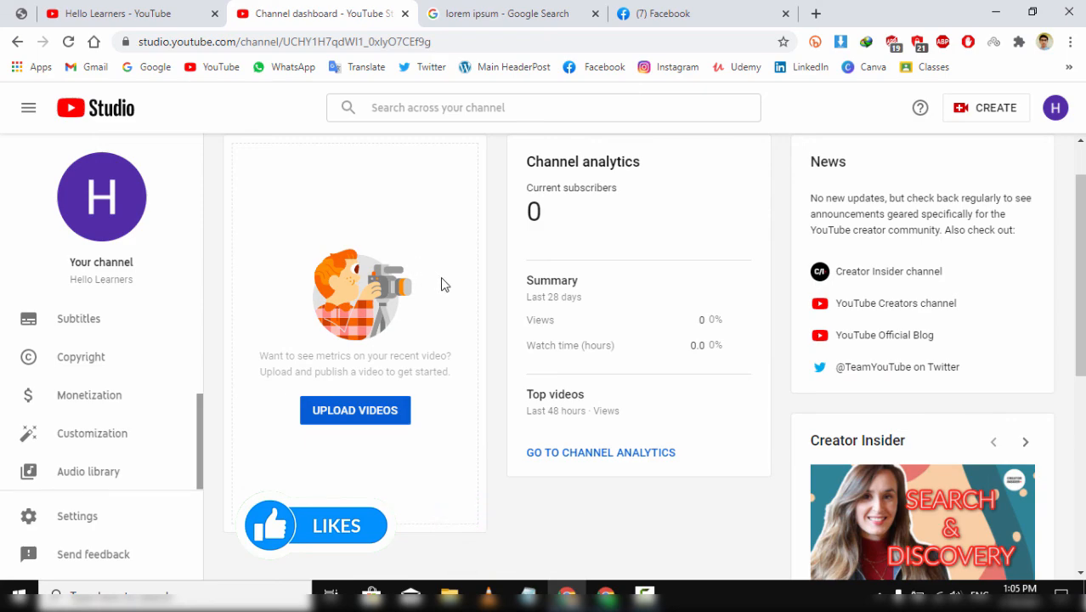
scroll(441, 284, up, 1)
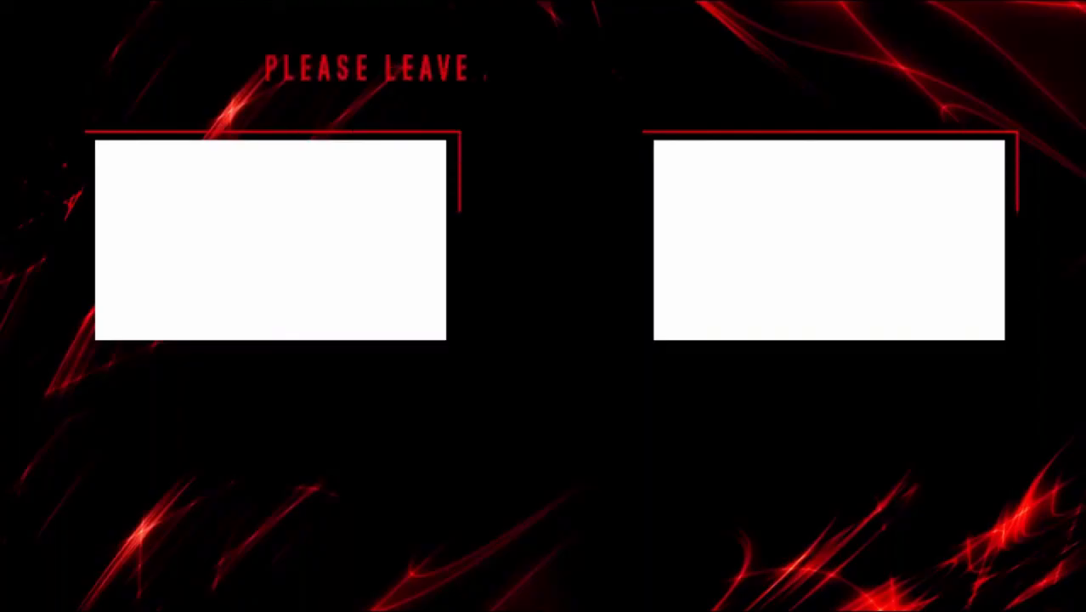